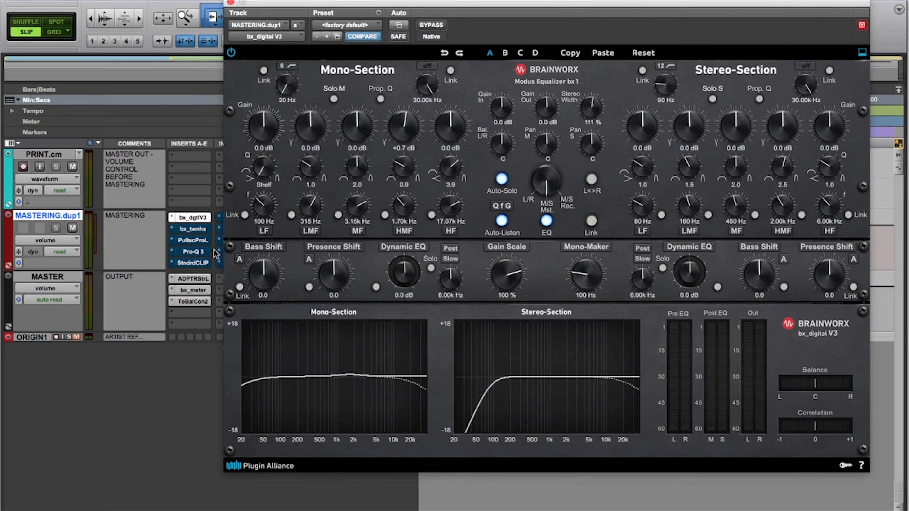
# Step: Compare the mastering track's sound with the bx_digital V3 equalizer bypassed and enabled during playback
pyautogui.keyDown('super'); pyautogui.click(198, 217); pyautogui.keyUp('super')
pyautogui.keyDown('super'); pyautogui.click(197, 216); pyautogui.keyUp('super')
pyautogui.keyDown('super'); pyautogui.click(198, 217); pyautogui.keyUp('super')
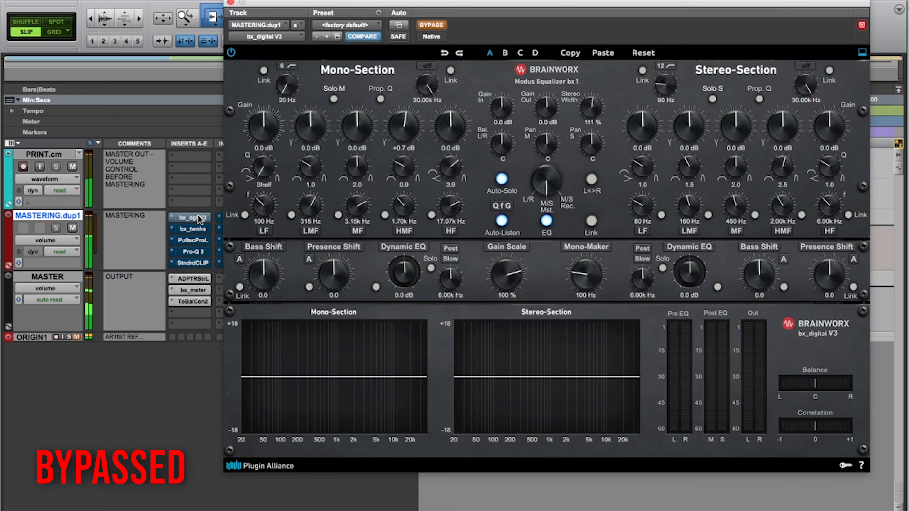
pyautogui.keyDown('super'); pyautogui.click(199, 218); pyautogui.keyUp('super')
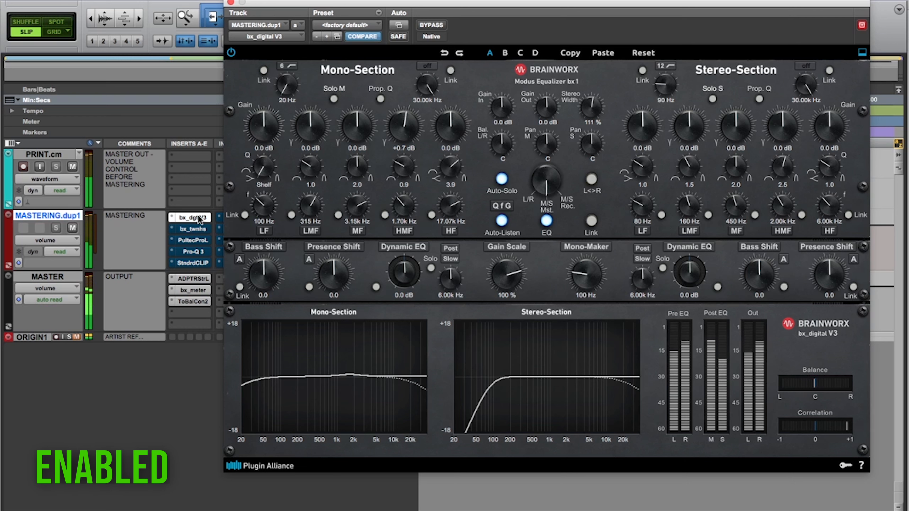
pyautogui.keyDown('super'); pyautogui.click(199, 218); pyautogui.keyUp('super')
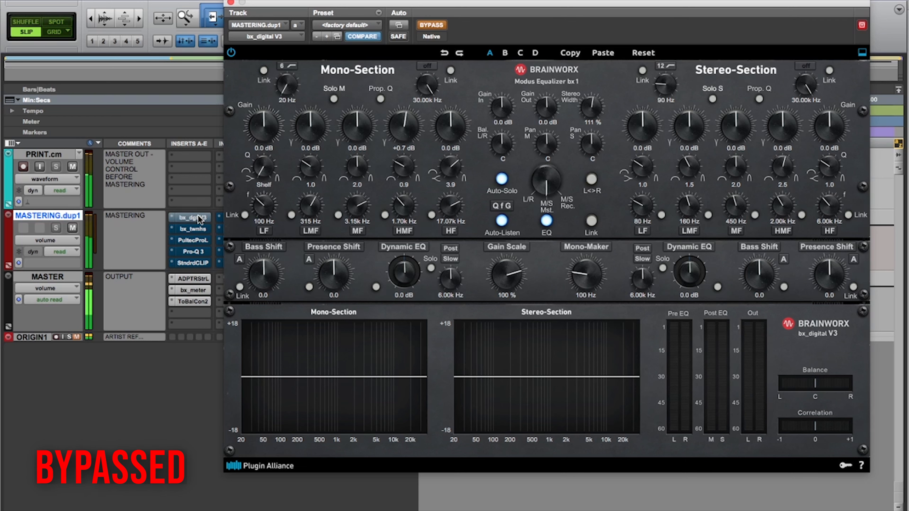
pyautogui.keyDown('super'); pyautogui.click(199, 218); pyautogui.keyUp('super')
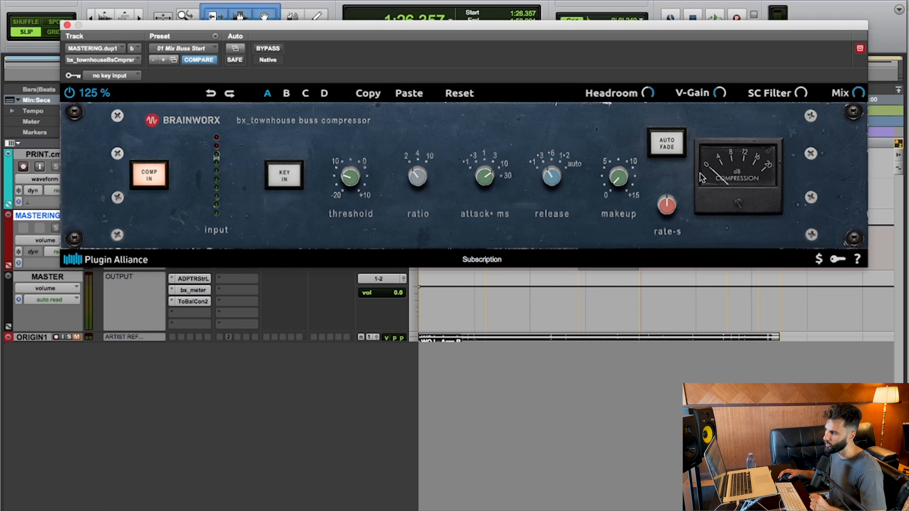
# Step: Play the song and compare it with the bx_townhouse buss compressor's compression switched out and back in
pyautogui.click(158, 178)
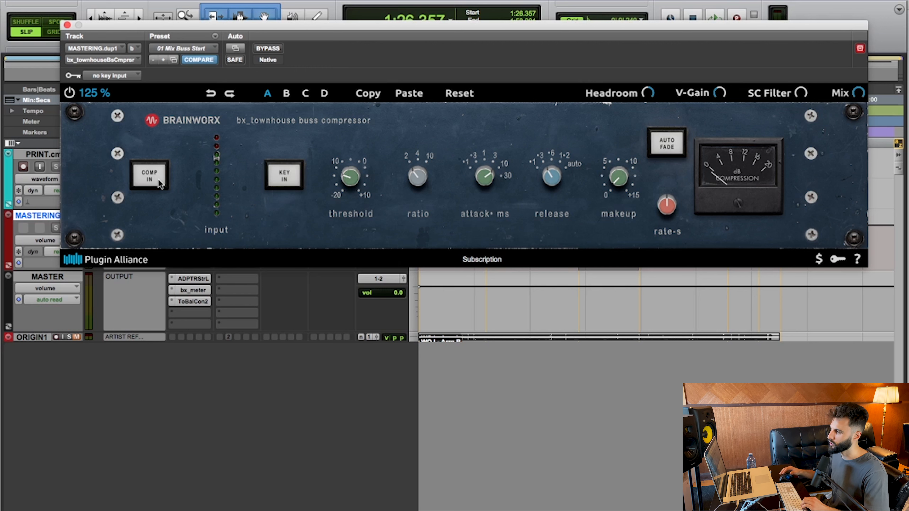
pyautogui.press('space')
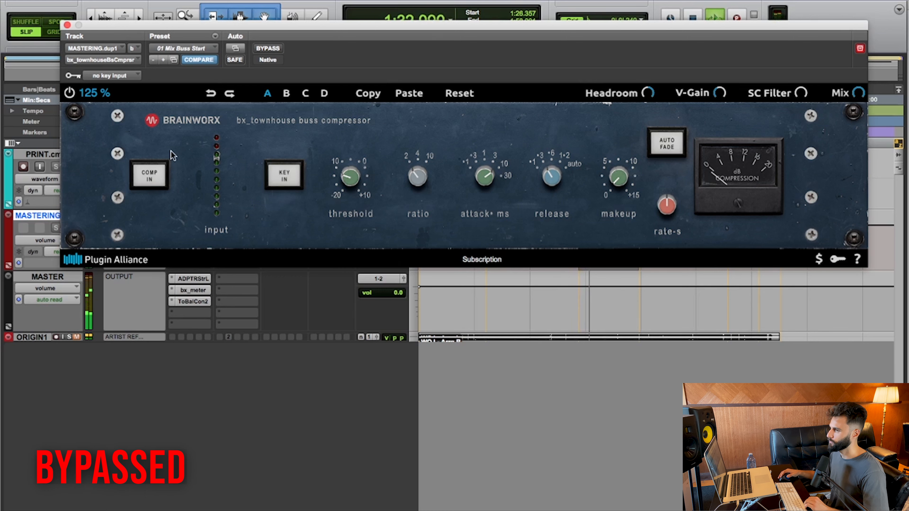
pyautogui.click(154, 178)
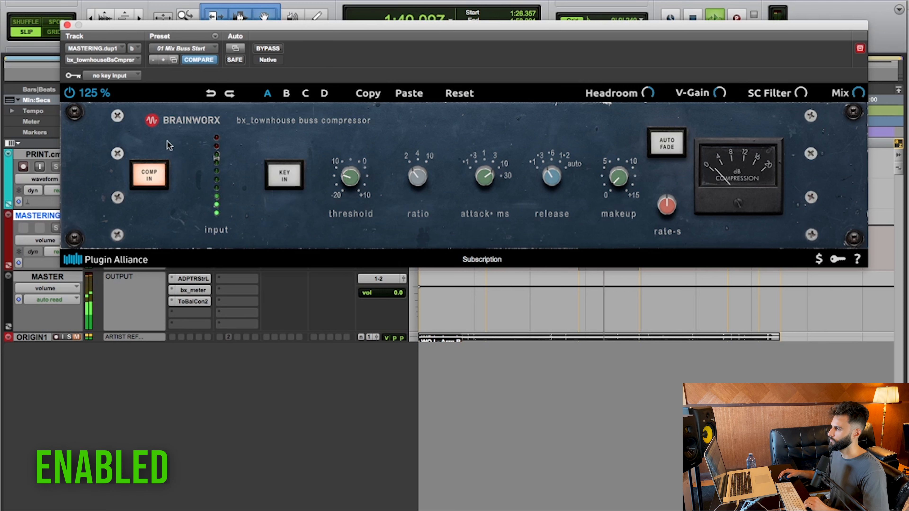
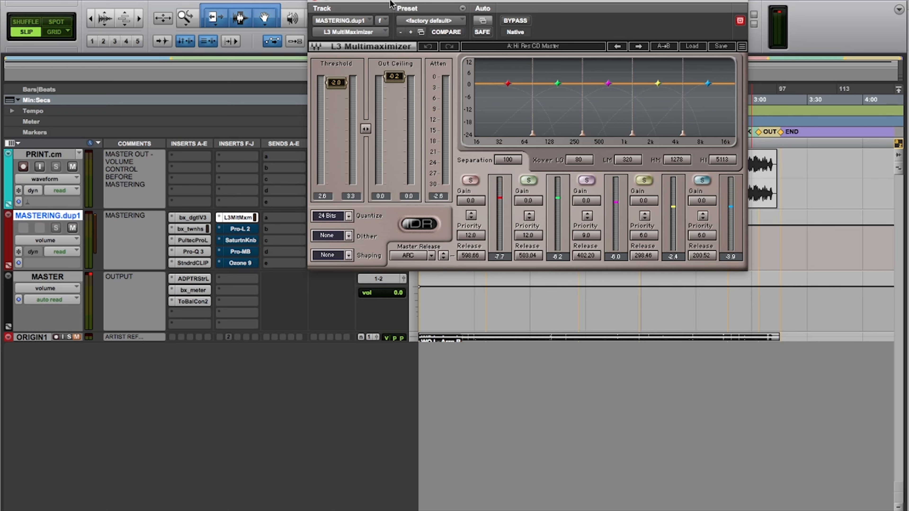
# Step: Play the song with the L3 Multimaximizer bypassed, re-enable it to compare, and stop playback
pyautogui.click(513, 21)
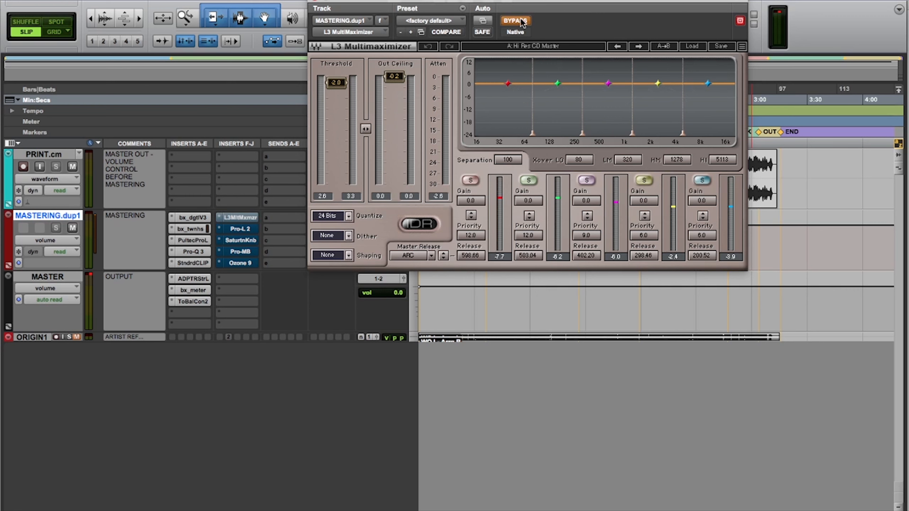
pyautogui.press('space')
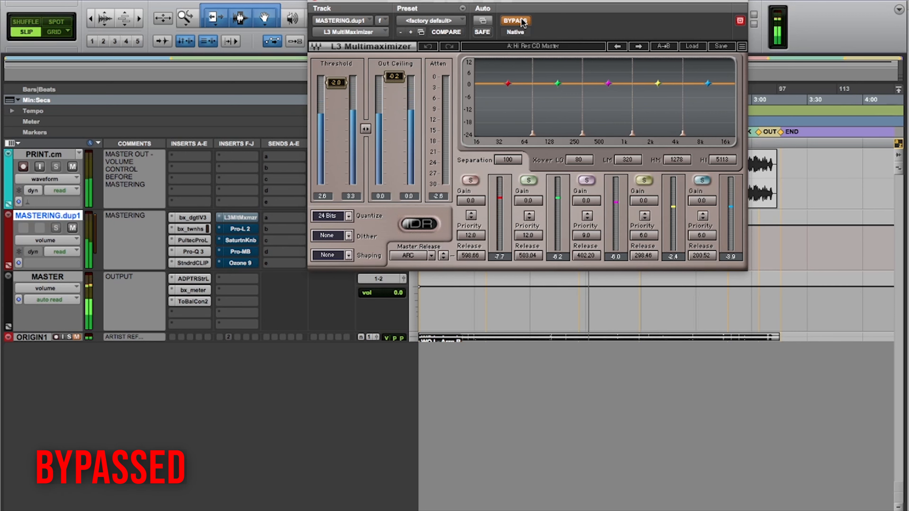
pyautogui.click(522, 22)
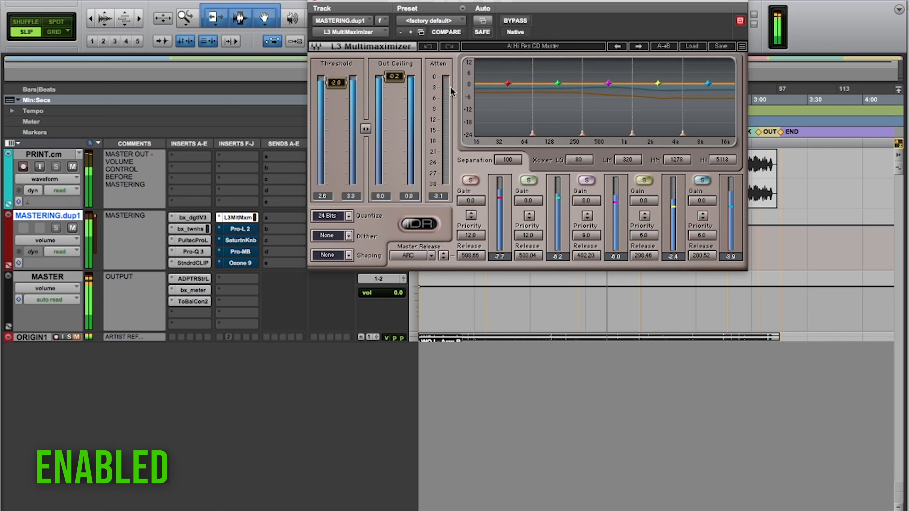
pyautogui.press('space')
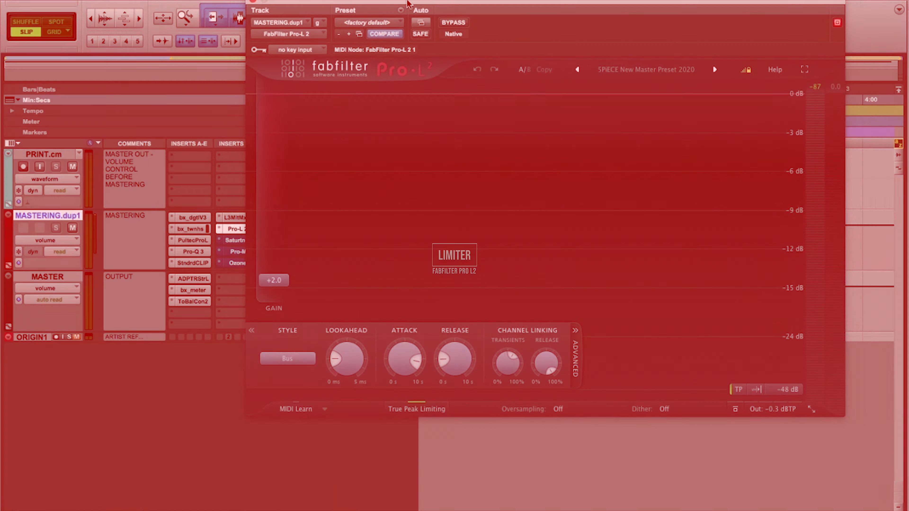
# Step: Review the StandardCLIP and L3 Multimaximizer inserts on the mastering track, and return to FabFilter Pro-L 2 to check its gain
pyautogui.moveTo(408, 7); pyautogui.dragTo(369, 1)
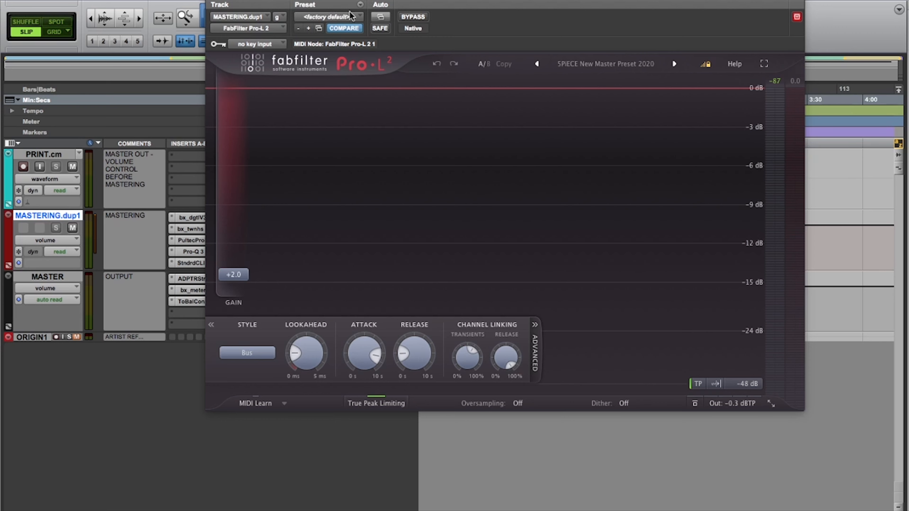
pyautogui.click(190, 263)
pyautogui.click(198, 262)
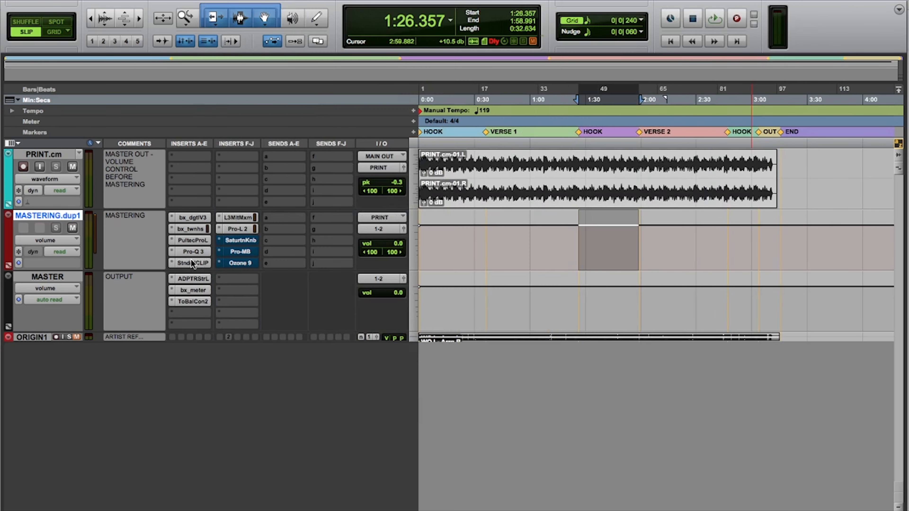
pyautogui.click(239, 218)
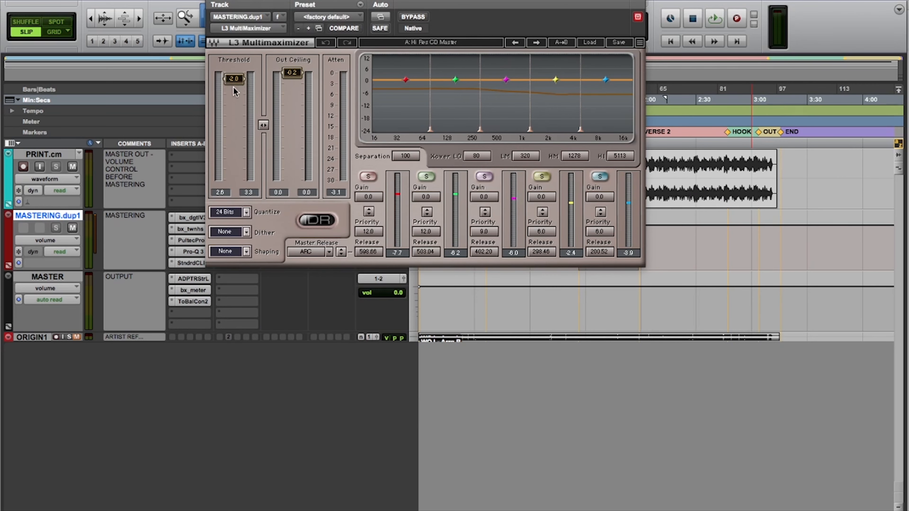
pyautogui.click(209, 2)
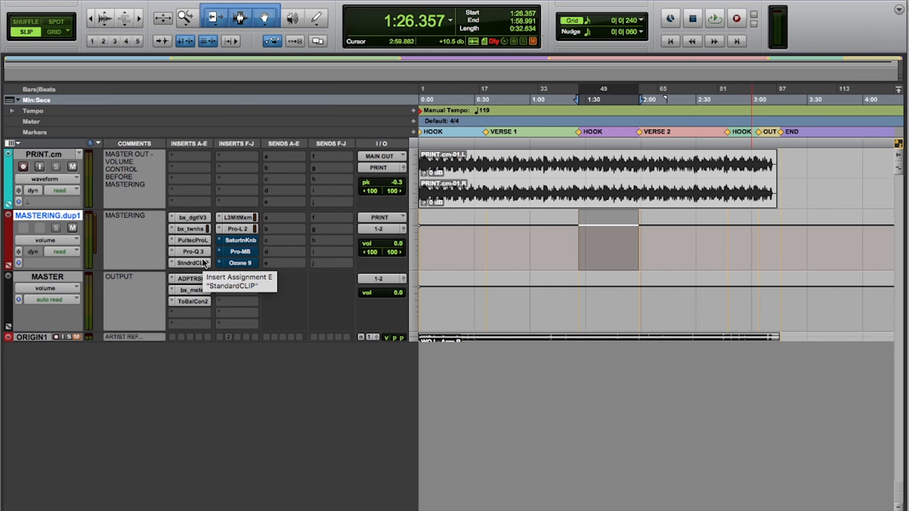
pyautogui.click(233, 229)
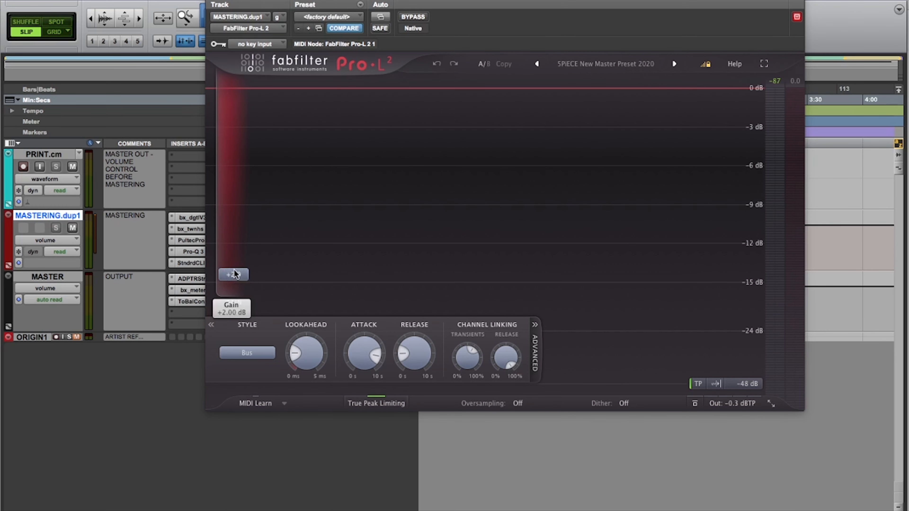
pyautogui.moveTo(237, 266)
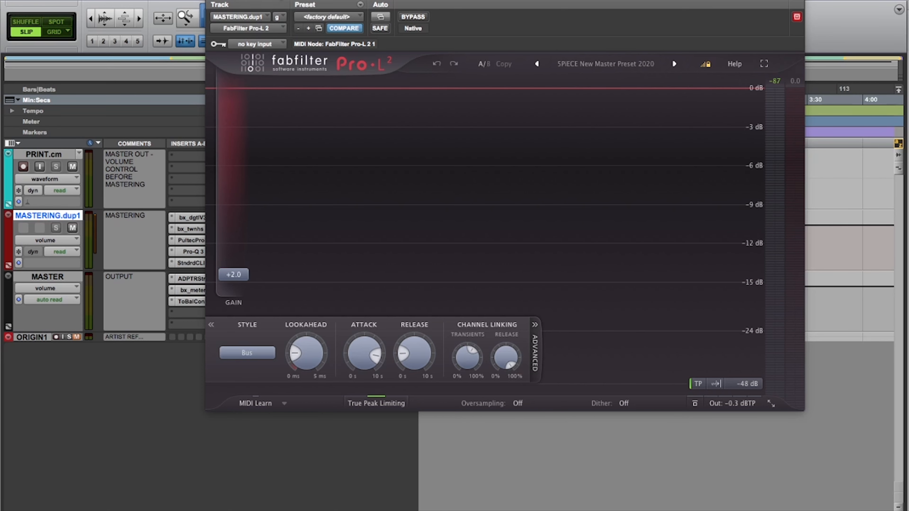
# Step: Move the Pro-L 2 window clear of the inserts and examine its output level, release, lookahead and limiting style
pyautogui.moveTo(282, 0); pyautogui.dragTo(339, 1)
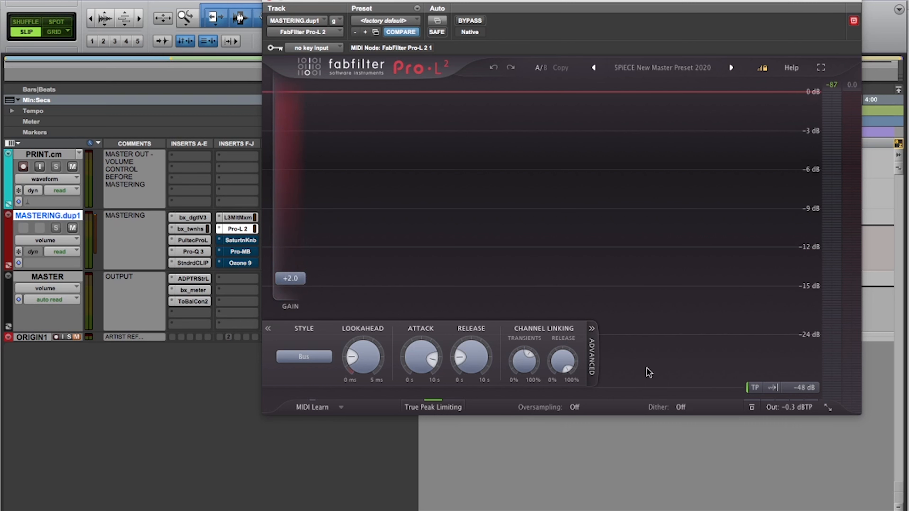
pyautogui.moveTo(801, 408)
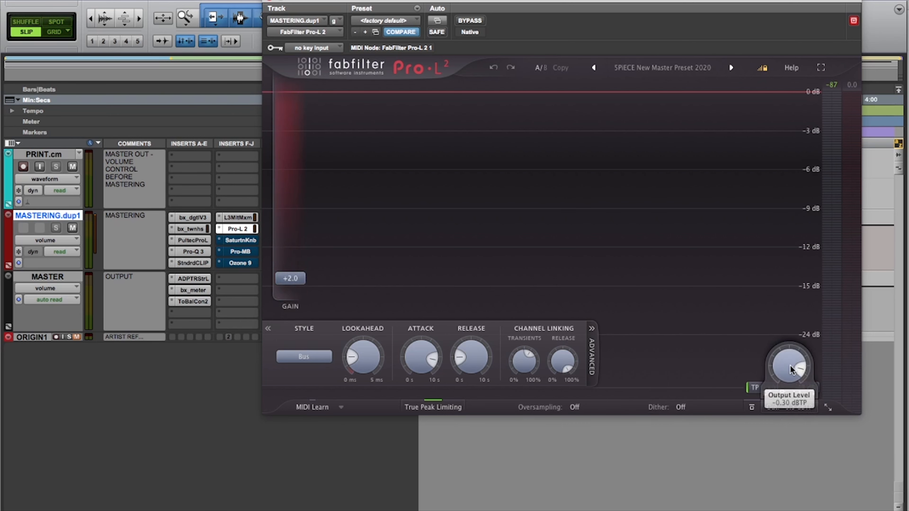
pyautogui.moveTo(460, 357)
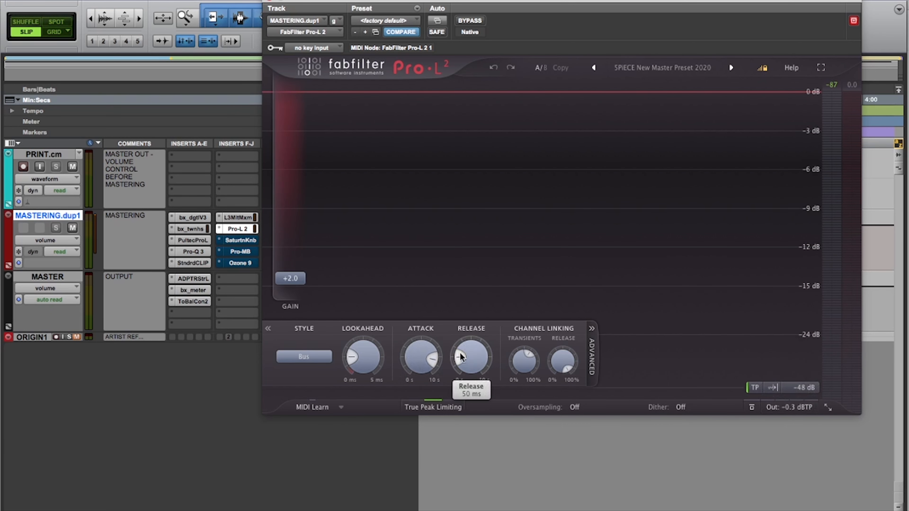
pyautogui.moveTo(368, 362)
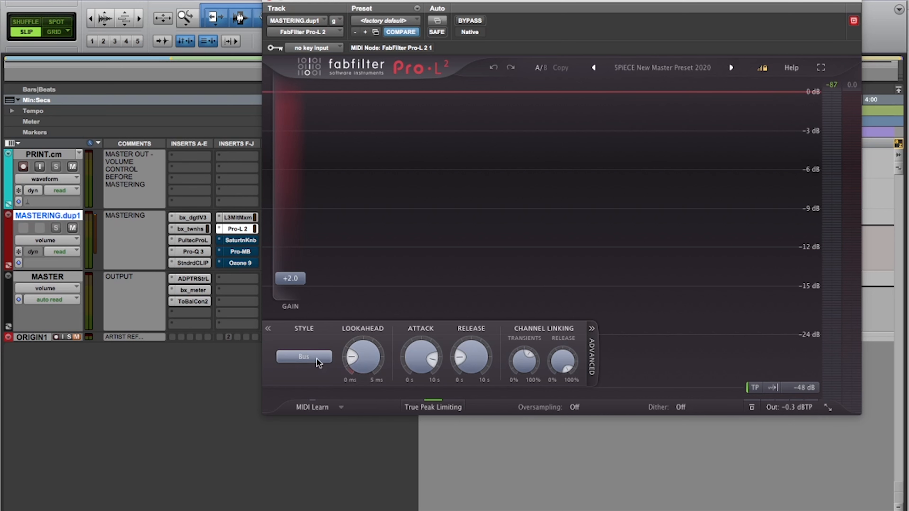
pyautogui.moveTo(317, 359)
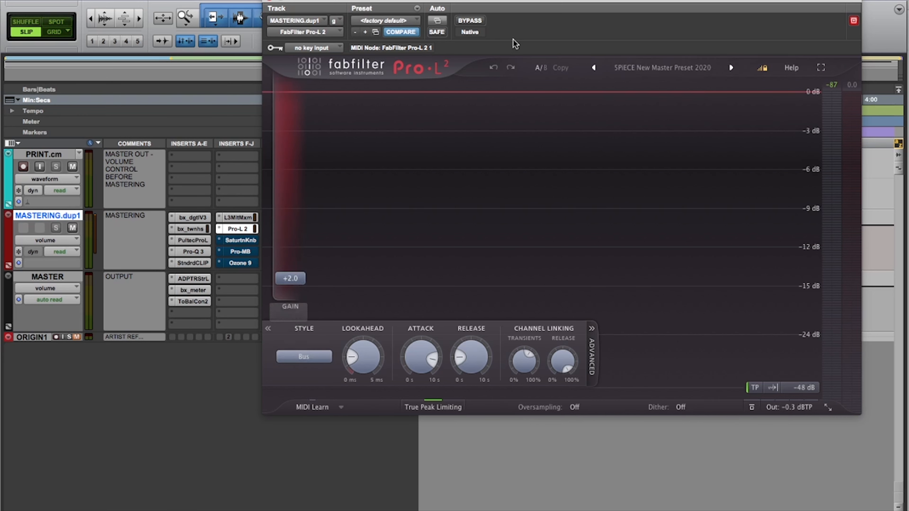
# Step: Compare the master with the Pro-L 2 limiter bypassed and enabled several times during playback, leaving the limiter enabled
pyautogui.click(479, 21)
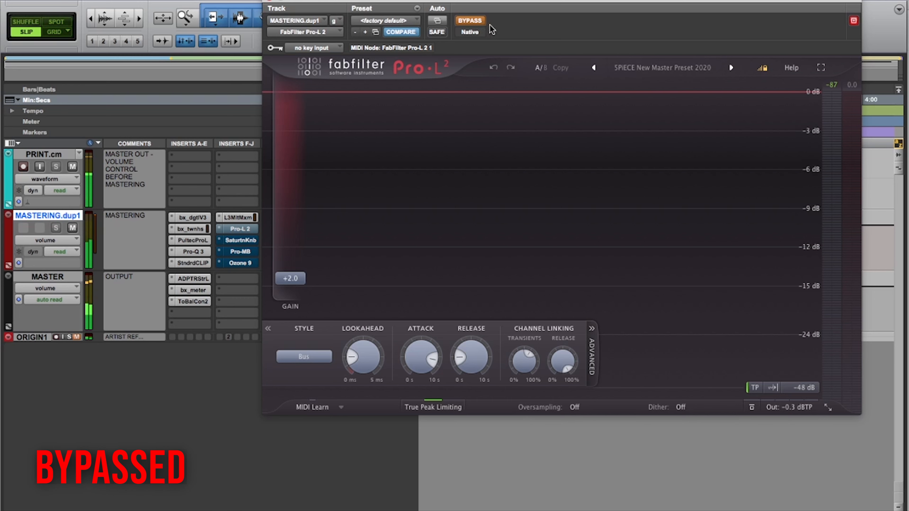
pyautogui.click(471, 21)
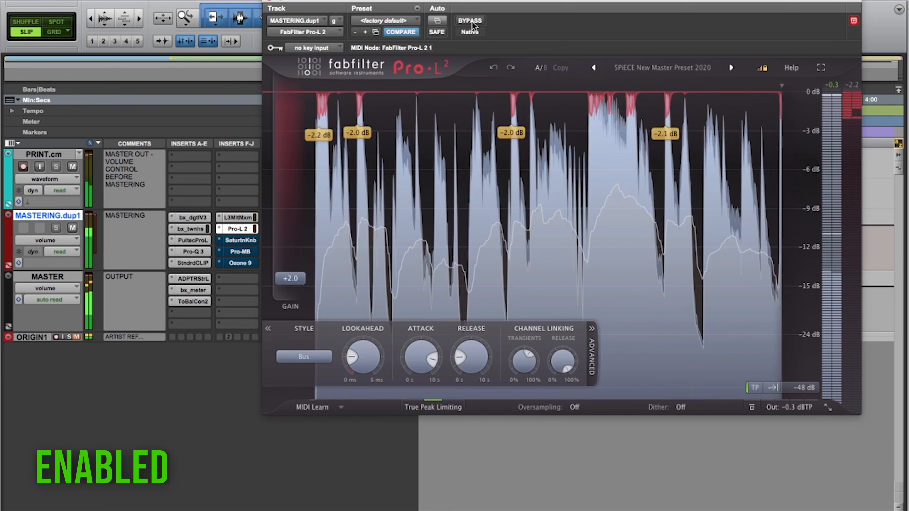
pyautogui.click(469, 22)
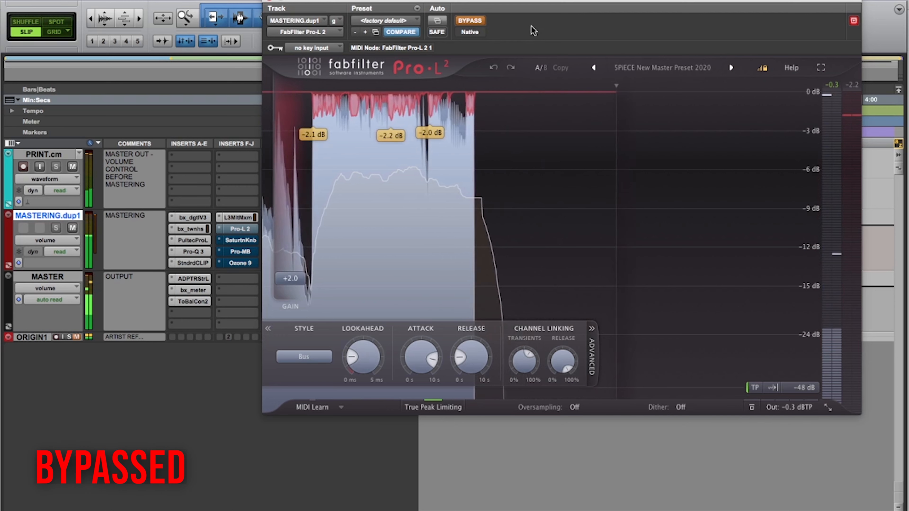
pyautogui.click(470, 20)
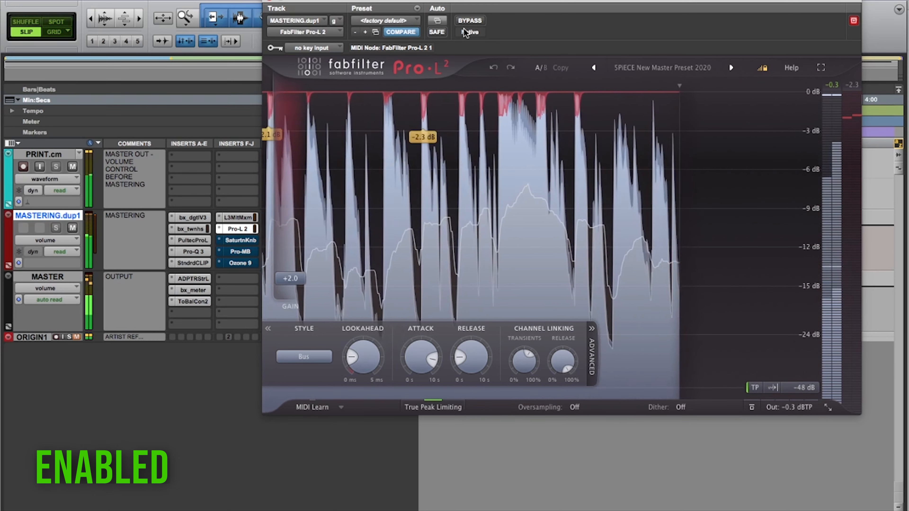
pyautogui.click(471, 21)
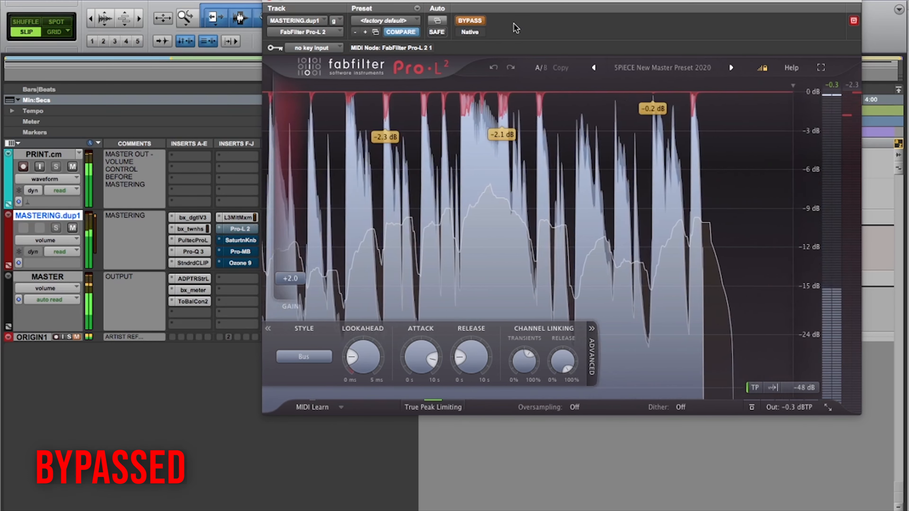
pyautogui.click(471, 22)
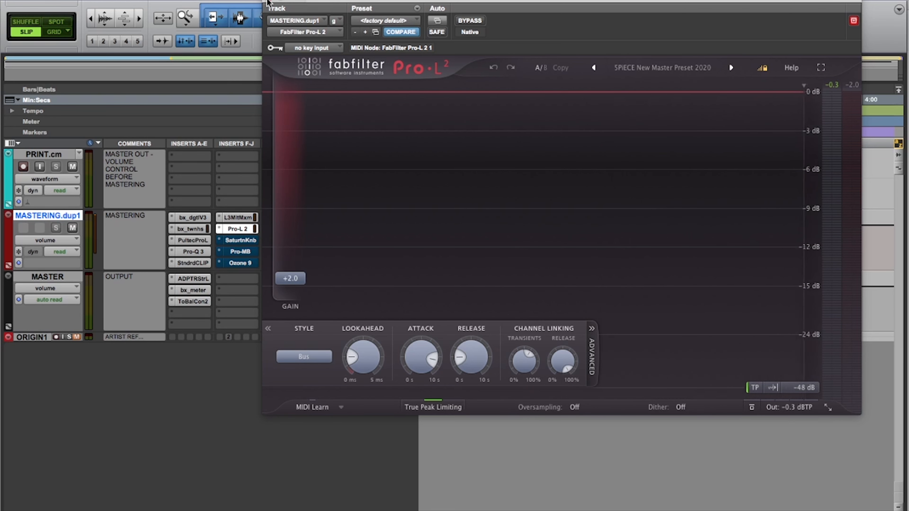
pyautogui.moveTo(291, 267)
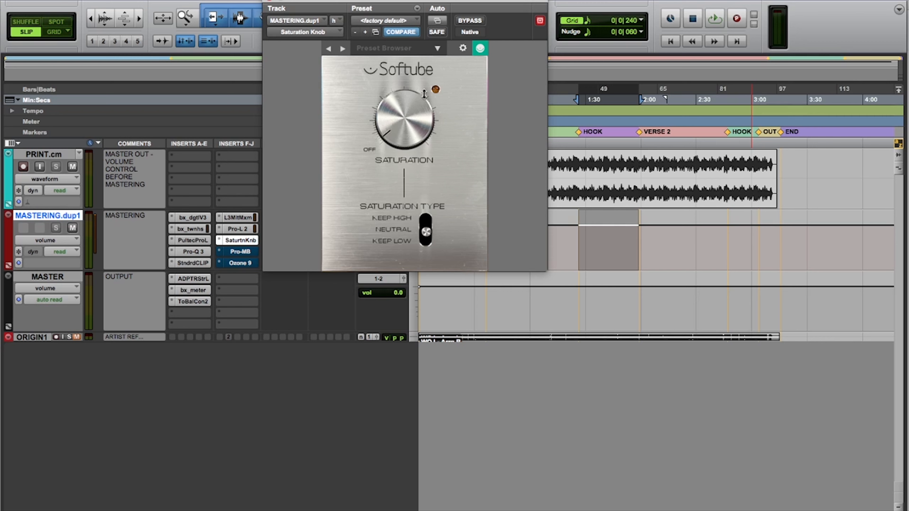
# Step: Compare the song with the Softube Saturation Knob bypassed and enabled several times during playback, leaving it enabled
pyautogui.click(465, 22)
pyautogui.press('space')
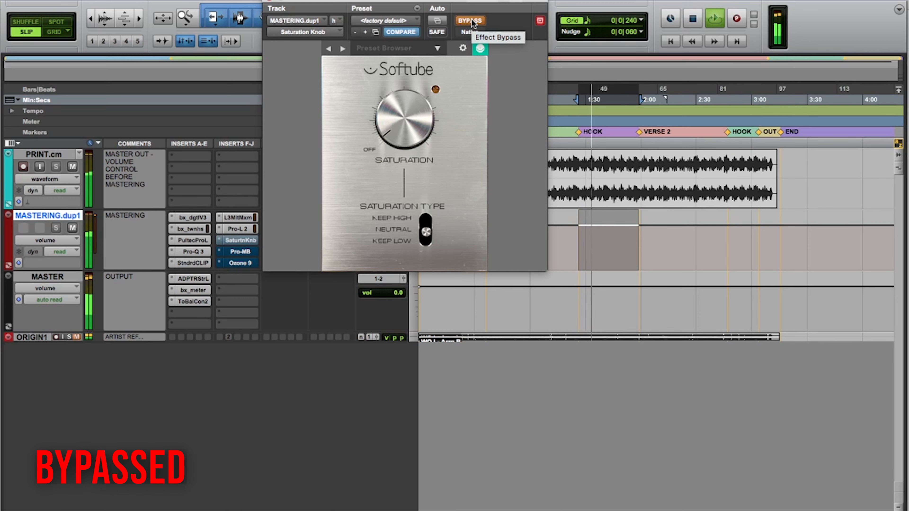
pyautogui.click(470, 20)
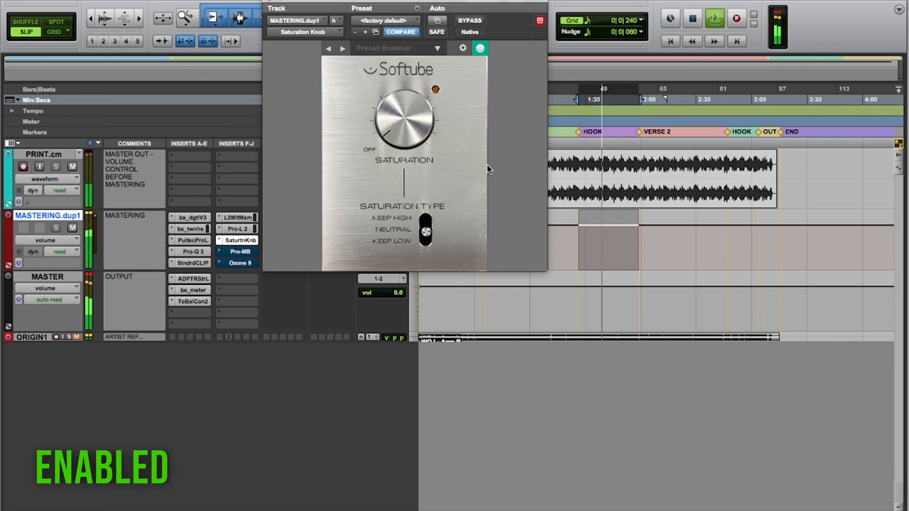
pyautogui.click(470, 20)
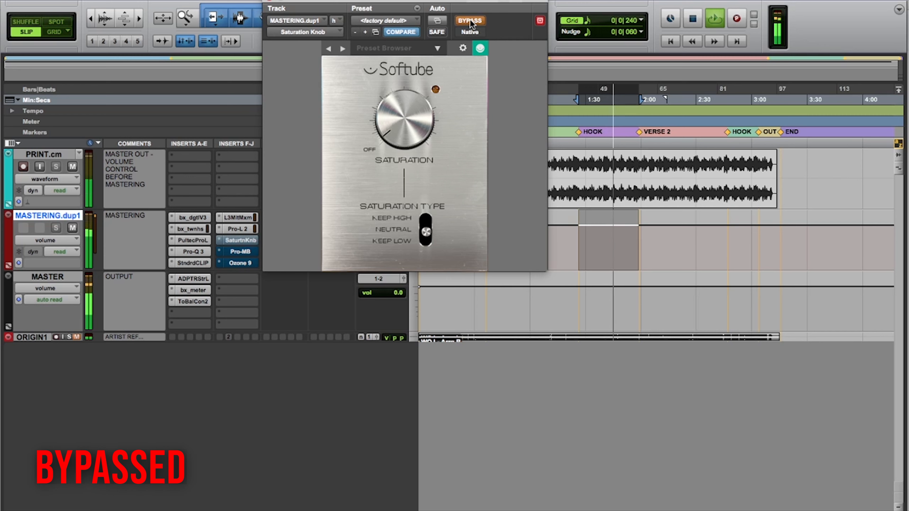
pyautogui.click(469, 21)
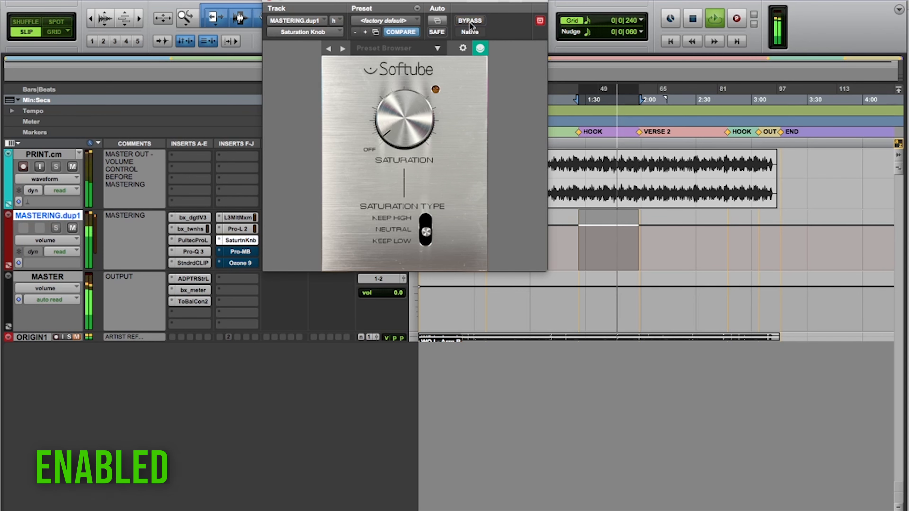
pyautogui.keyDown('super'); pyautogui.click(235, 239); pyautogui.keyUp('super')
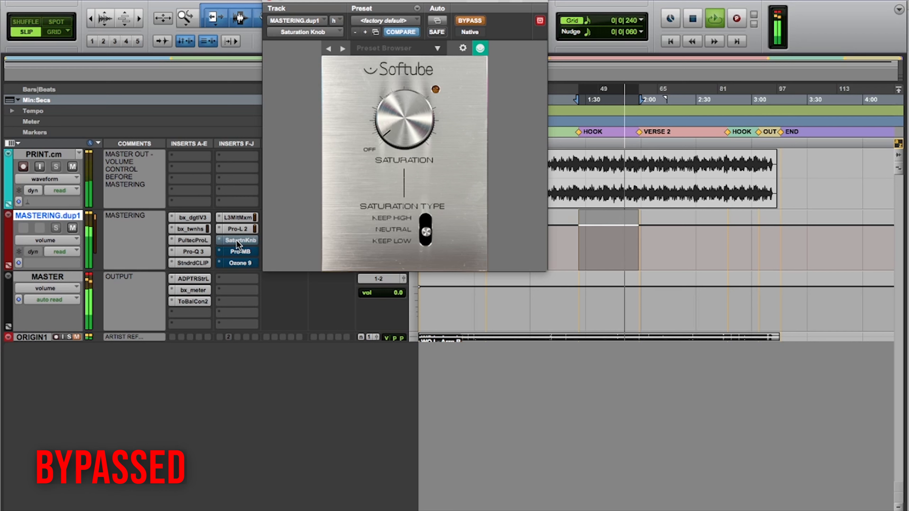
pyautogui.keyDown('super'); pyautogui.click(236, 240); pyautogui.keyUp('super')
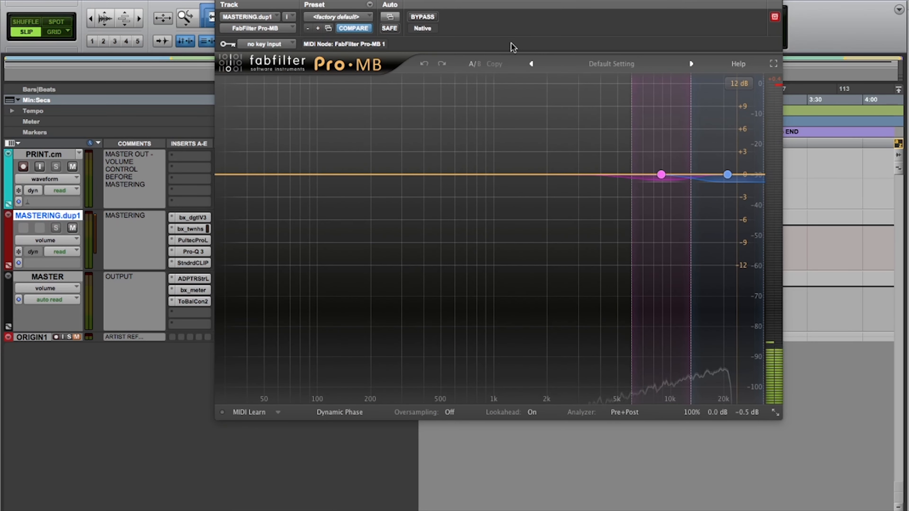
# Step: Show the Pro-MB Band 1 controls, solo that band for a brief listen during playback, and release the solo
pyautogui.click(661, 174)
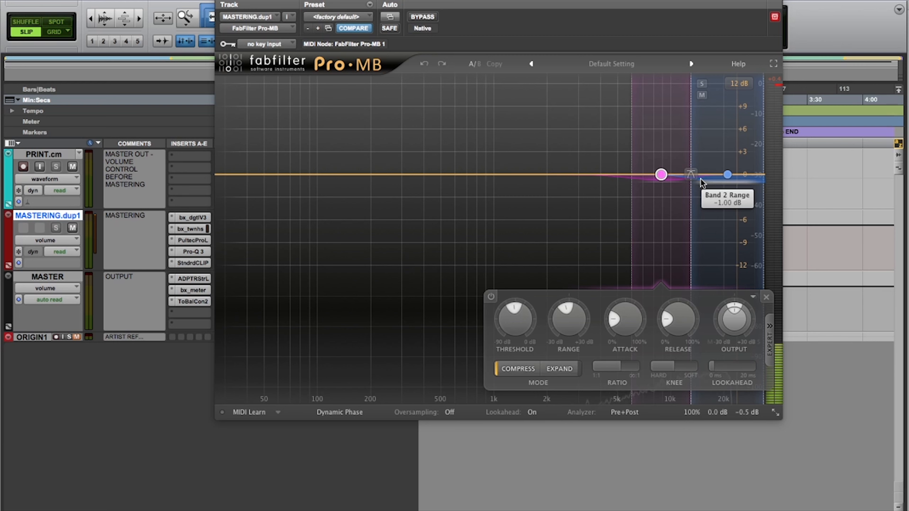
pyautogui.click(661, 174)
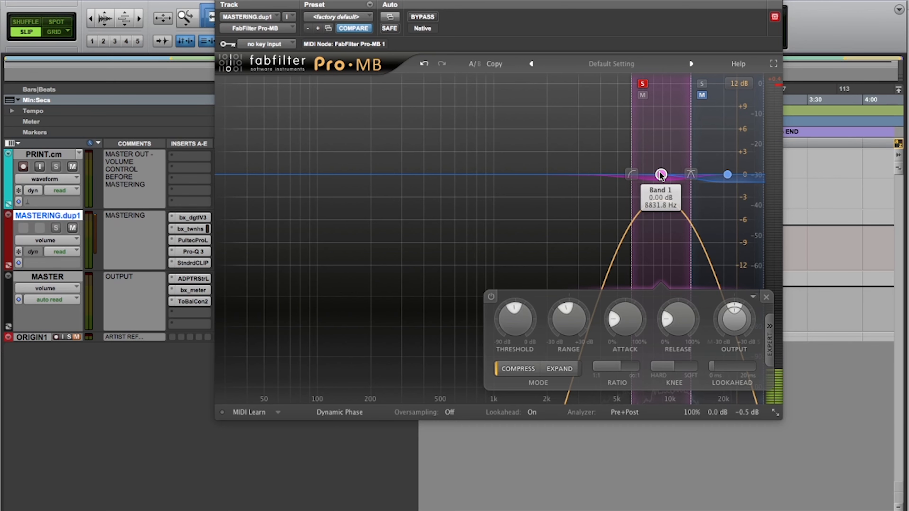
pyautogui.press('space')
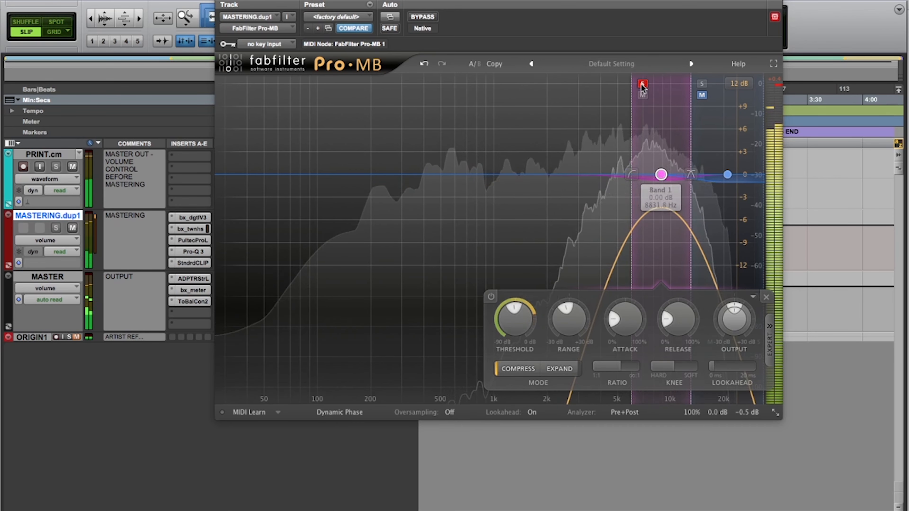
pyautogui.moveTo(641, 85)
pyautogui.press('space')
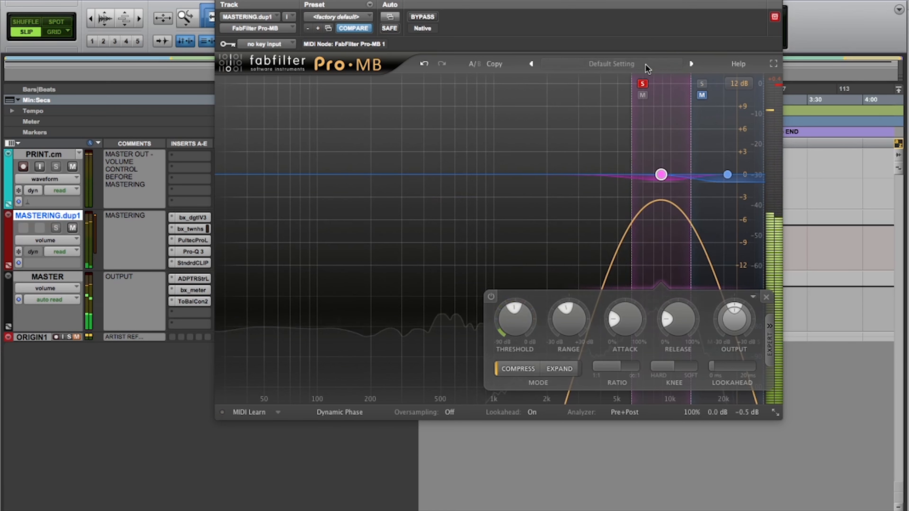
pyautogui.click(642, 84)
# Step: Solo the highest Pro-MB band, listen to it during playback, and release the solo before stopping
pyautogui.click(701, 84)
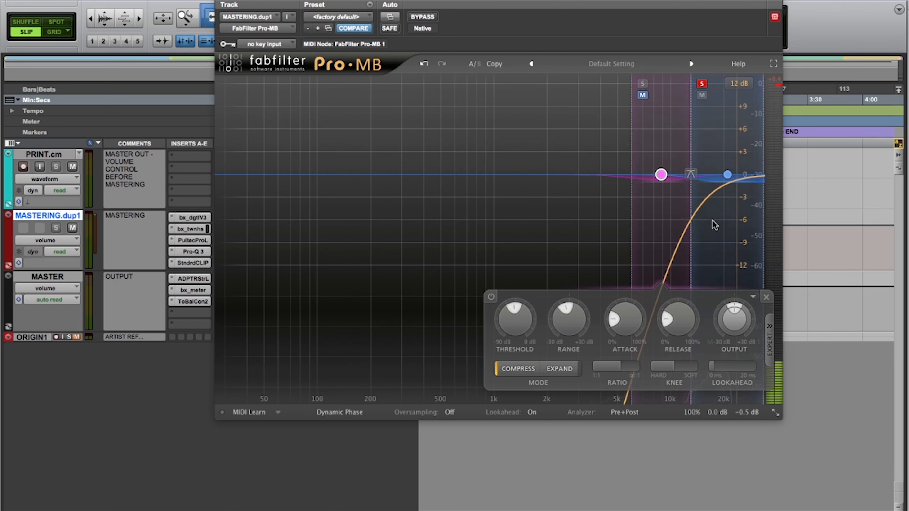
pyautogui.press('space')
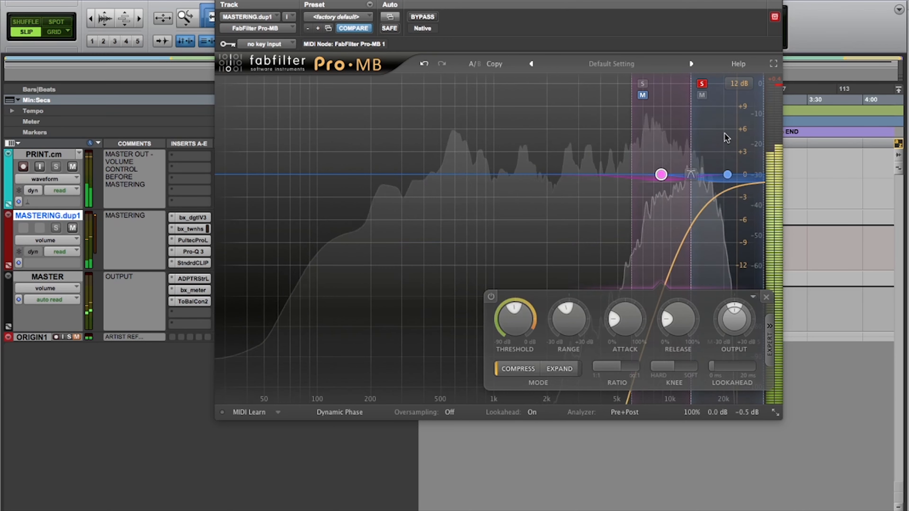
pyautogui.click(701, 84)
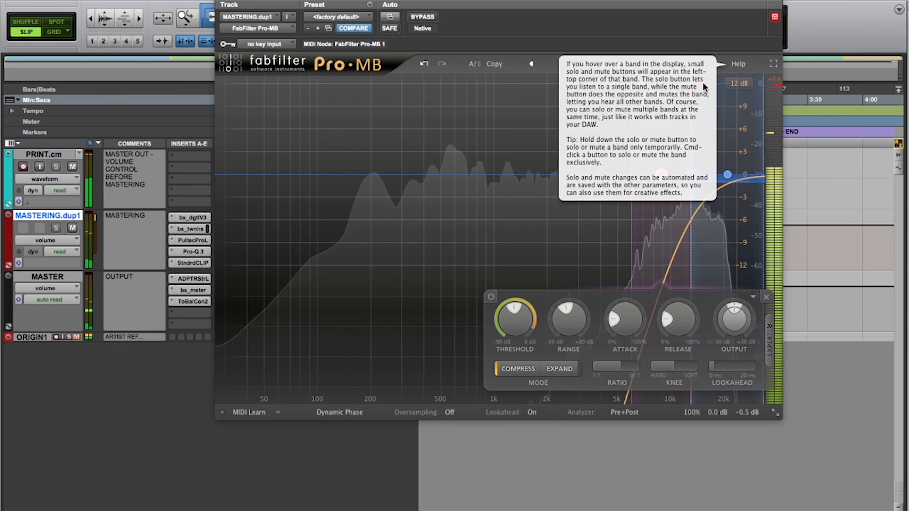
pyautogui.click(702, 85)
pyautogui.press('space')
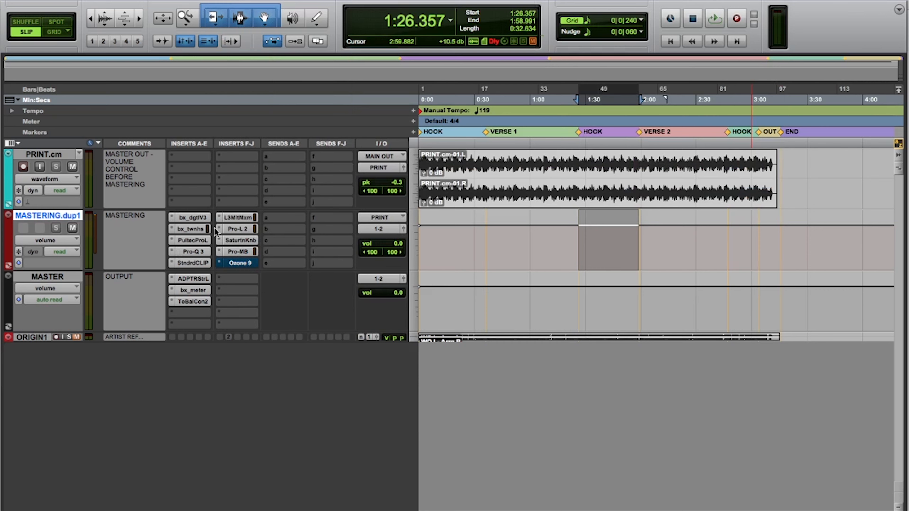
# Step: Compare the song with the Pro-MB insert bypassed and enabled during playback, leave it enabled, and reopen its window before stopping
pyautogui.keyDown('super'); pyautogui.click(253, 252); pyautogui.keyUp('super')
pyautogui.press('space')
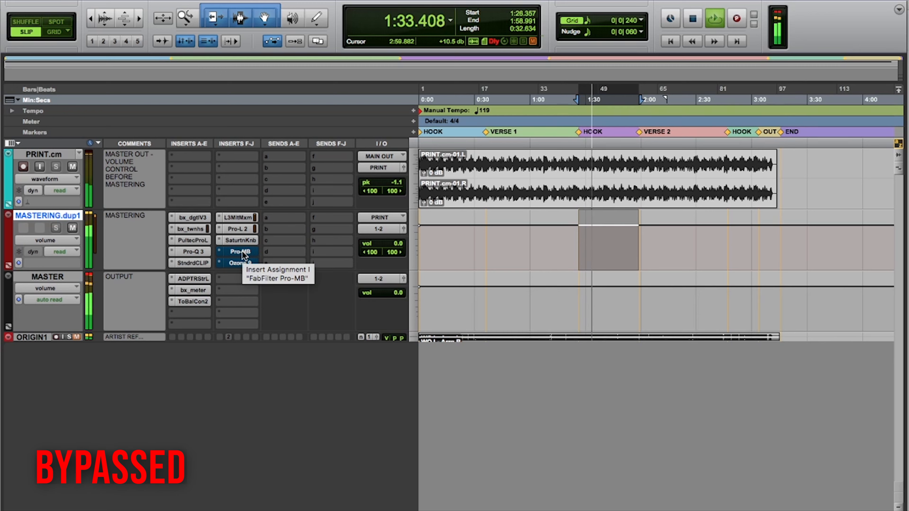
pyautogui.keyDown('super'); pyautogui.click(245, 255); pyautogui.keyUp('super')
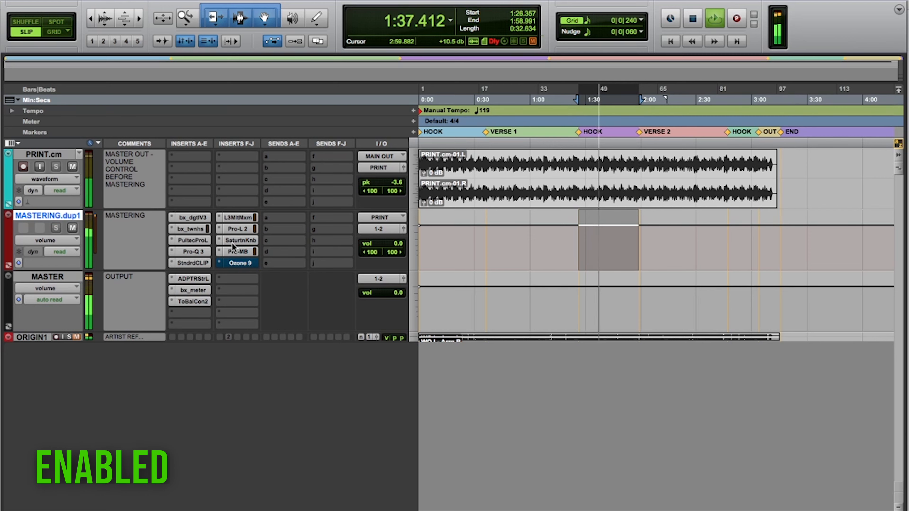
pyautogui.keyDown('super'); pyautogui.click(237, 254); pyautogui.keyUp('super')
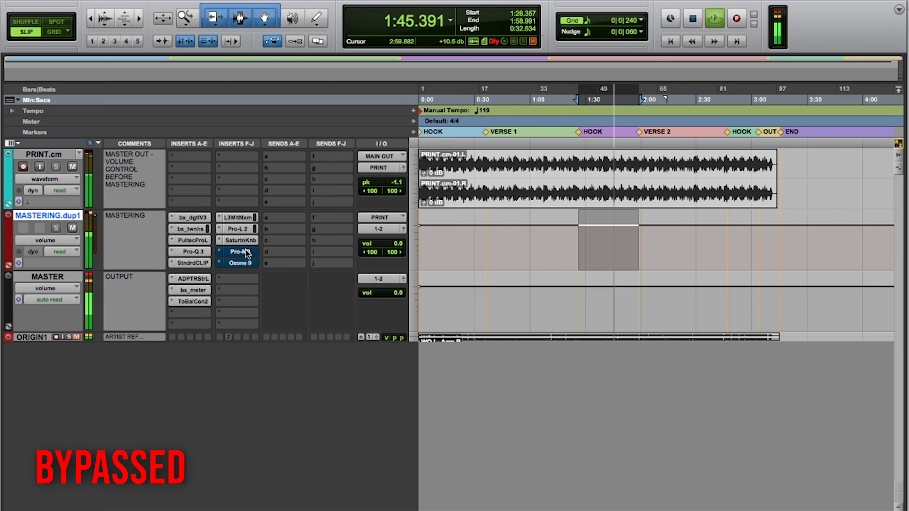
pyautogui.keyDown('super'); pyautogui.click(246, 253); pyautogui.keyUp('super')
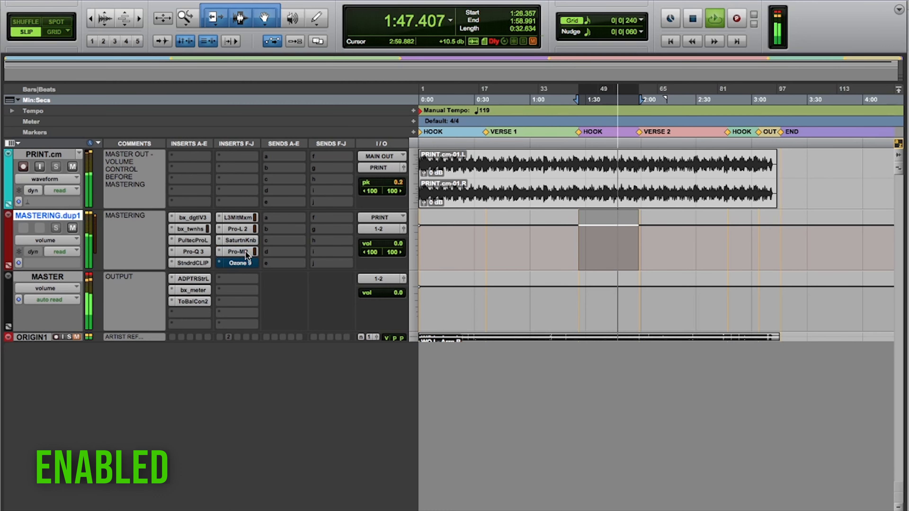
pyautogui.click(246, 252)
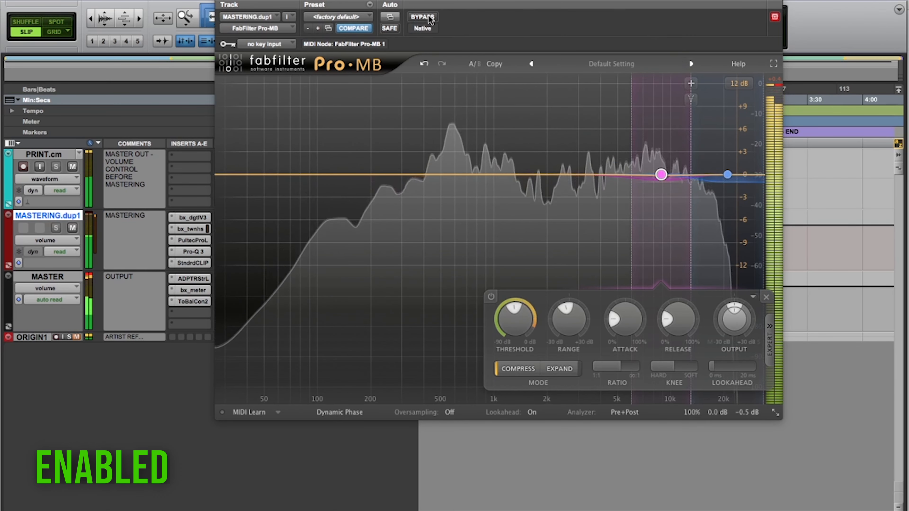
pyautogui.press('space')
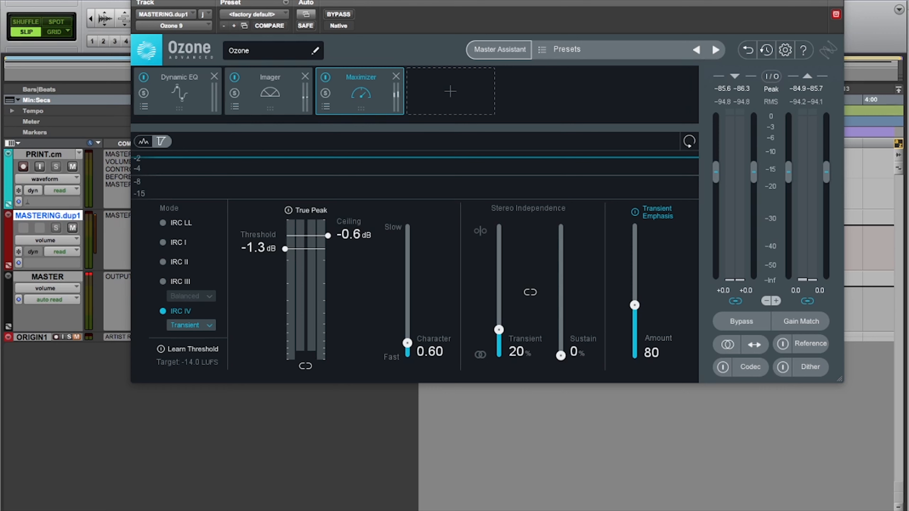
# Step: Show Ozone 9's Dynamic EQ module, inspect band 1, and listen to that band soloed during playback
pyautogui.click(171, 92)
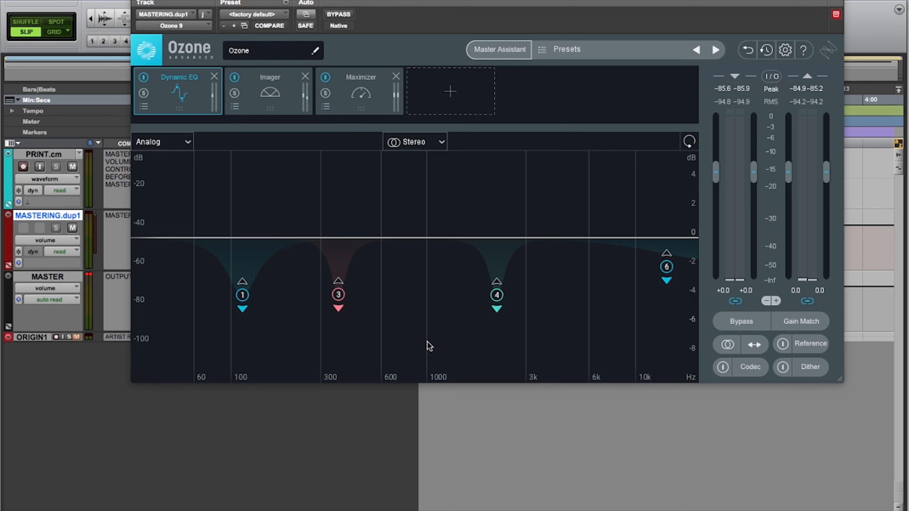
pyautogui.click(242, 295)
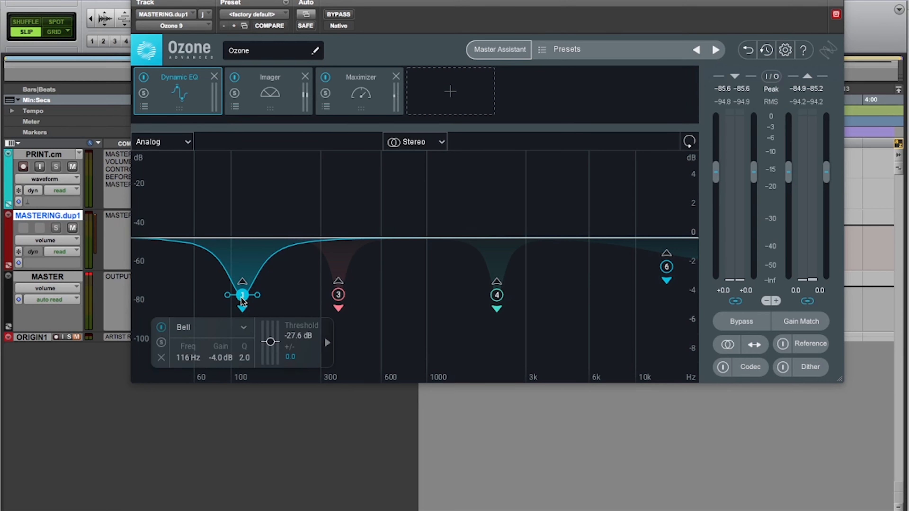
pyautogui.click(161, 343)
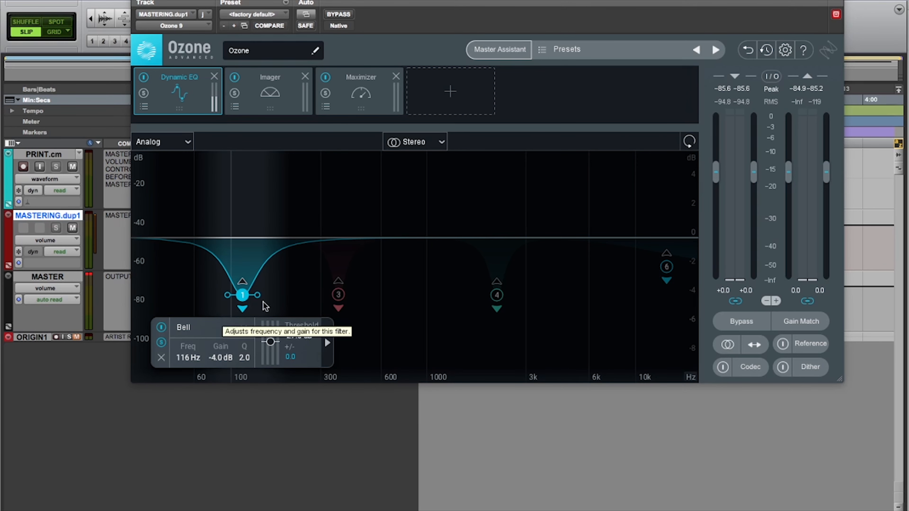
pyautogui.press('space')
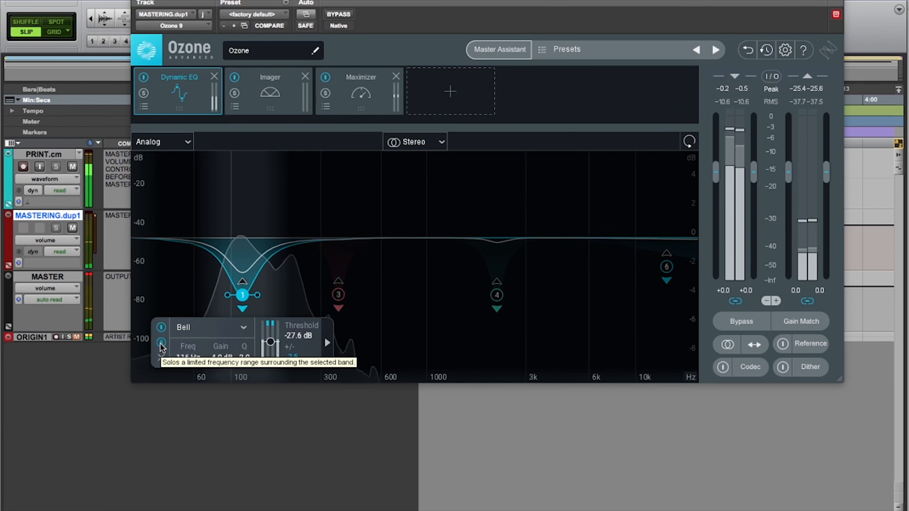
# Step: Inspect Dynamic EQ band 3, listen to it soloed during playback, and release the solo
pyautogui.click(338, 295)
pyautogui.press('space')
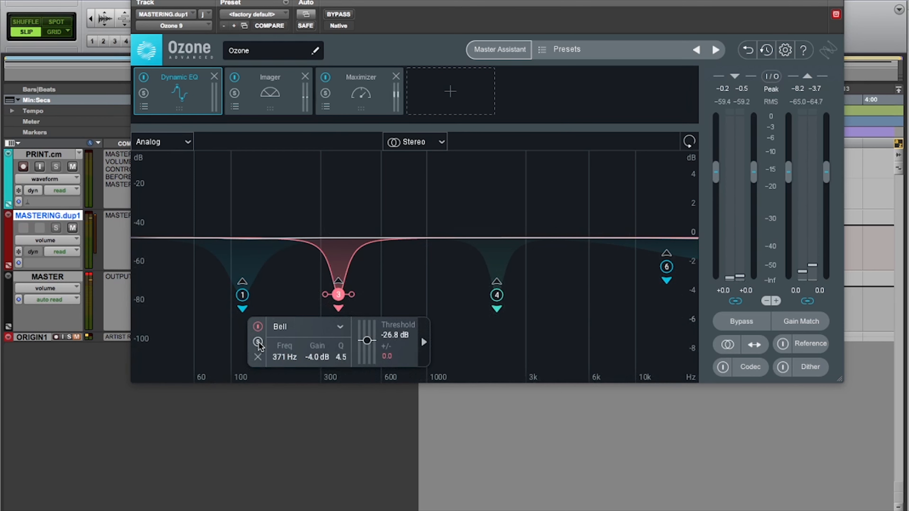
pyautogui.click(258, 341)
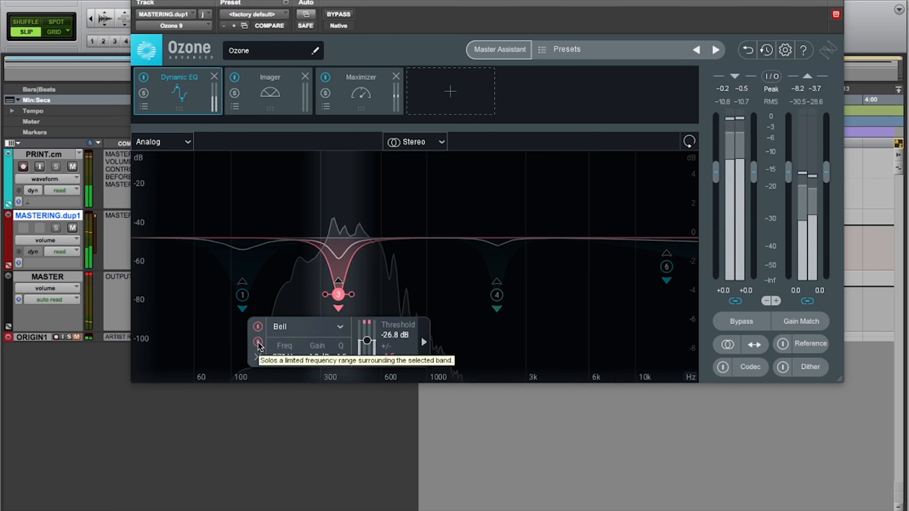
pyautogui.press('space')
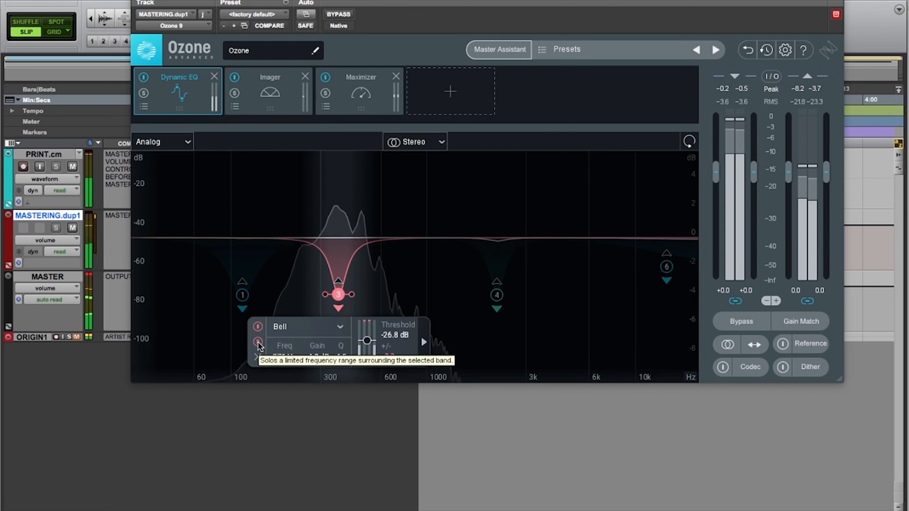
pyautogui.click(258, 342)
pyautogui.press('space')
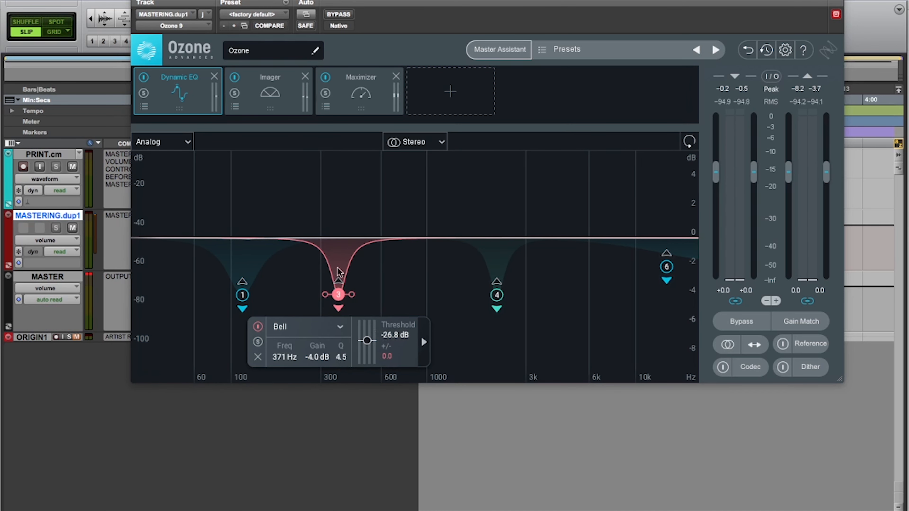
# Step: Inspect Dynamic EQ band 4, listen to it soloed, and examine the Baxandall Treble settings of band 6
pyautogui.click(496, 295)
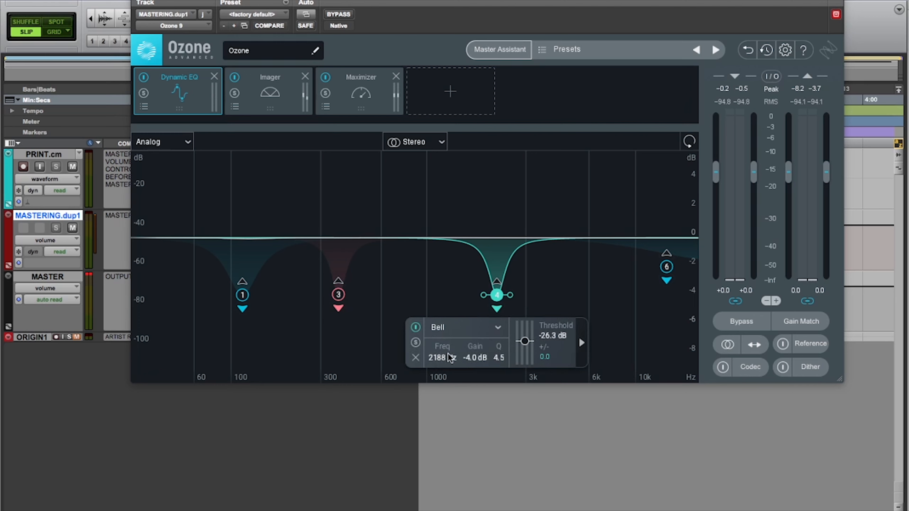
pyautogui.click(421, 342)
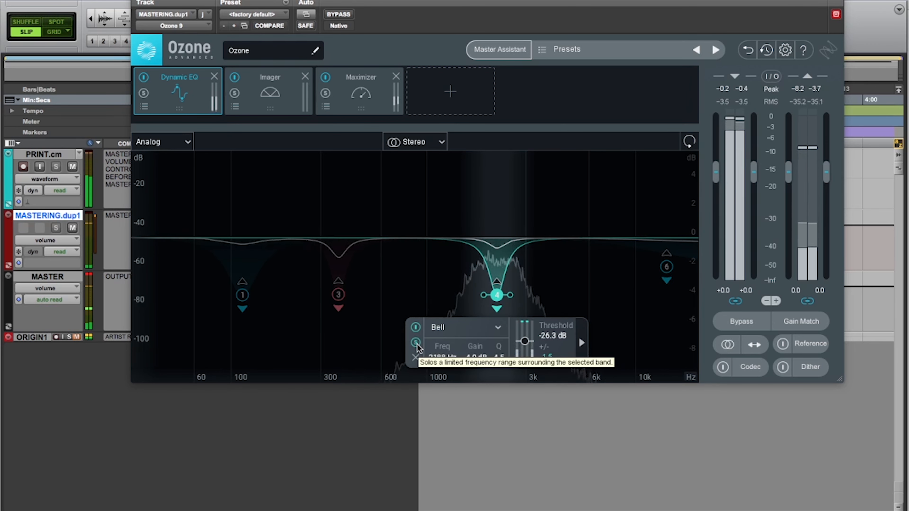
pyautogui.click(666, 267)
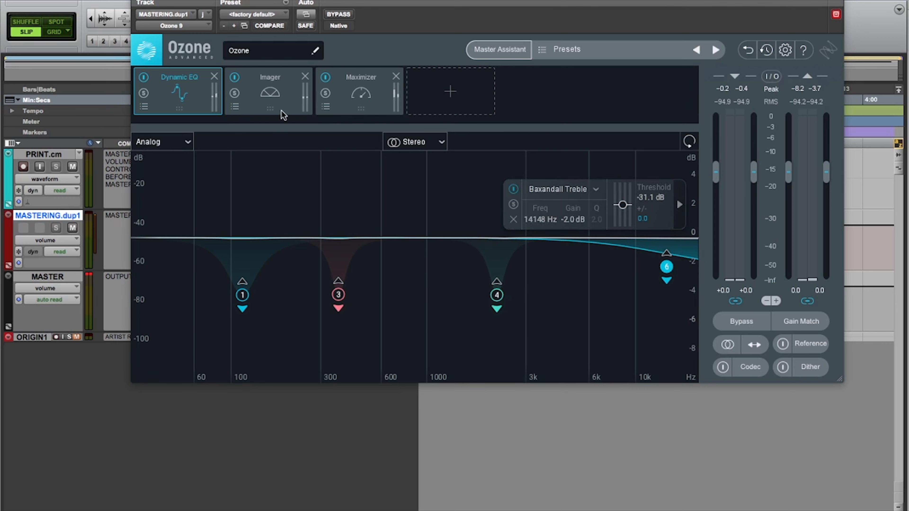
# Step: Bypass Ozone's Imager, Maximizer and Dynamic EQ modules, play the song, and re-enable only the Dynamic EQ to compare
pyautogui.click(235, 78)
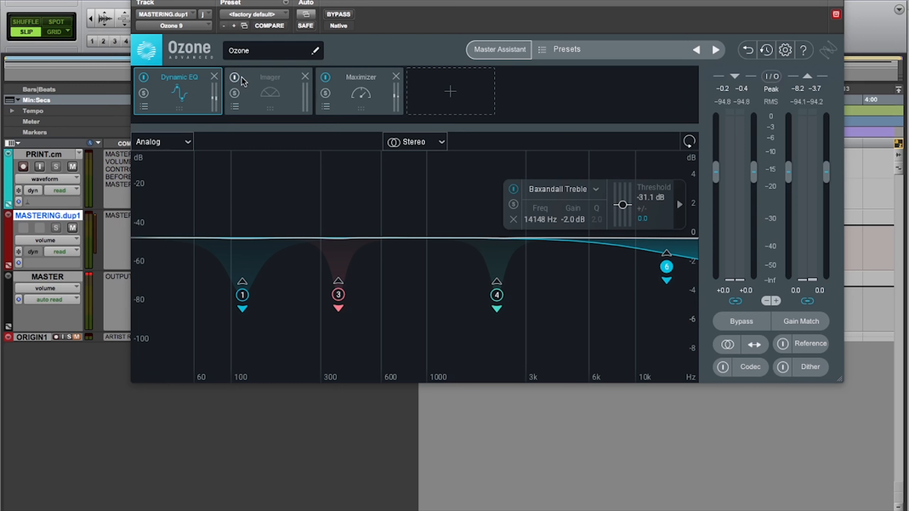
pyautogui.click(326, 77)
pyautogui.click(144, 78)
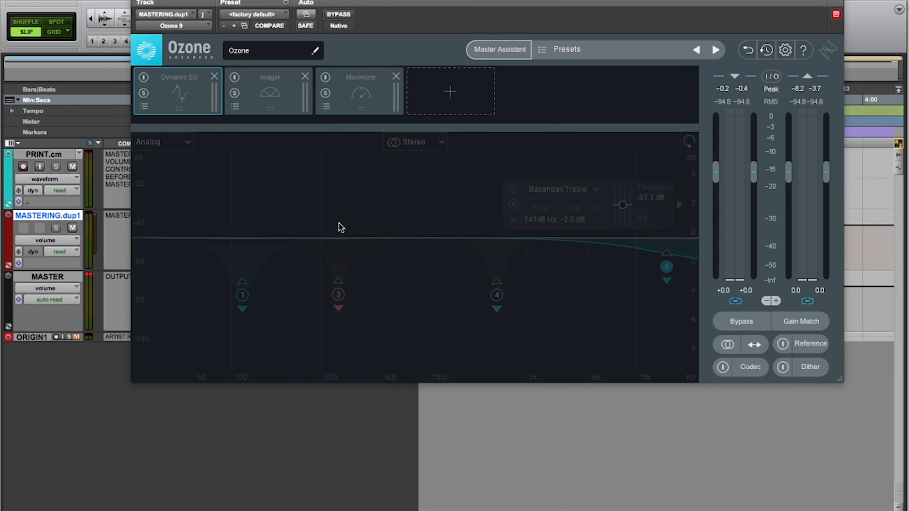
pyautogui.press('space')
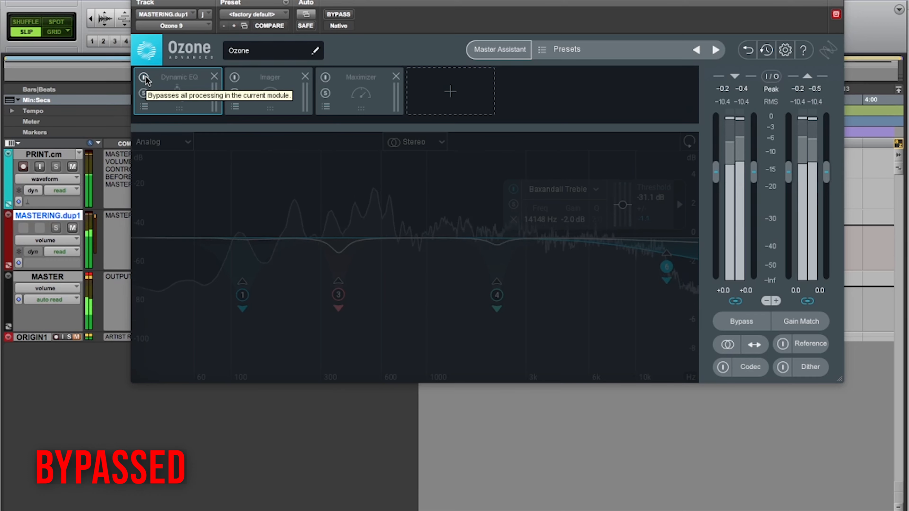
pyautogui.click(144, 78)
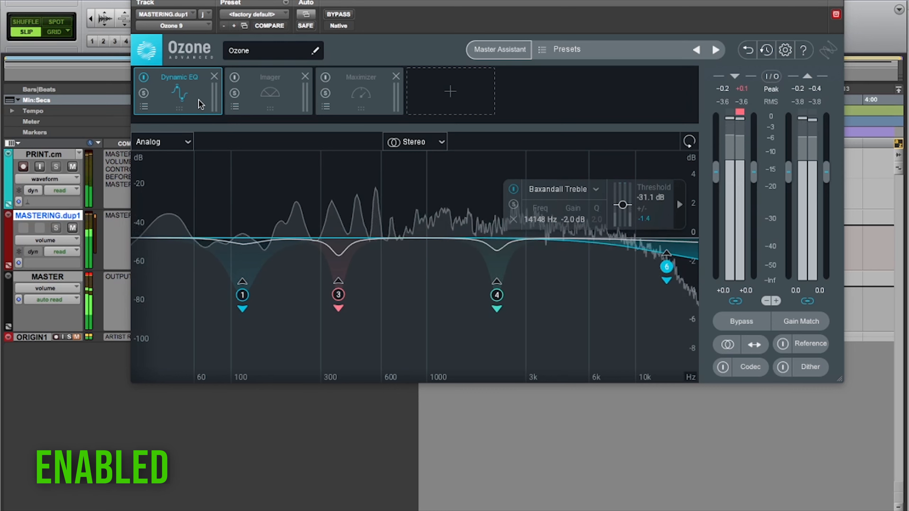
# Step: Compare the song with Ozone's Dynamic EQ bypassed and enabled during playback, leave the module enabled, and stop playback
pyautogui.click(144, 78)
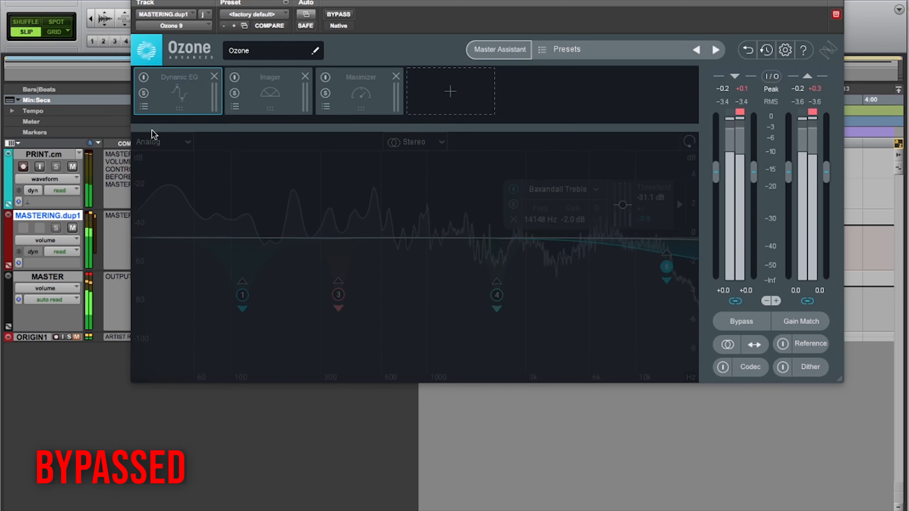
pyautogui.click(144, 77)
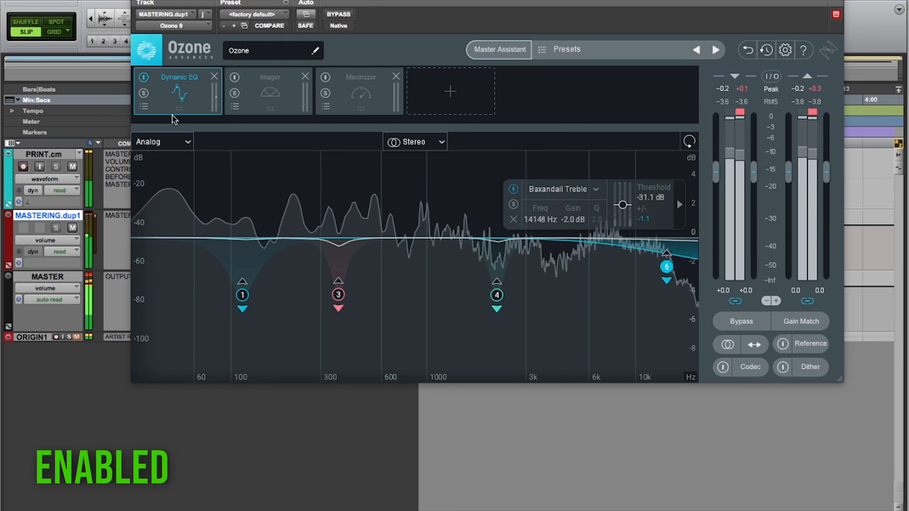
pyautogui.click(143, 77)
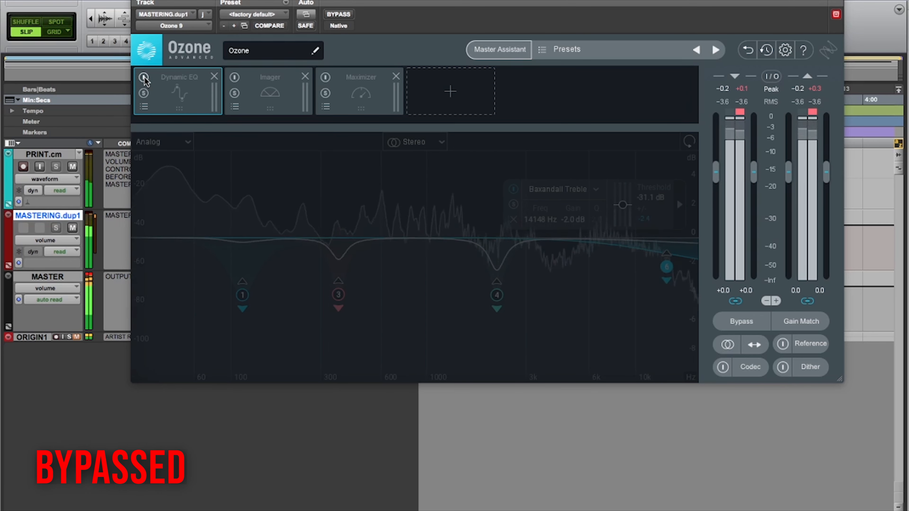
pyautogui.click(144, 77)
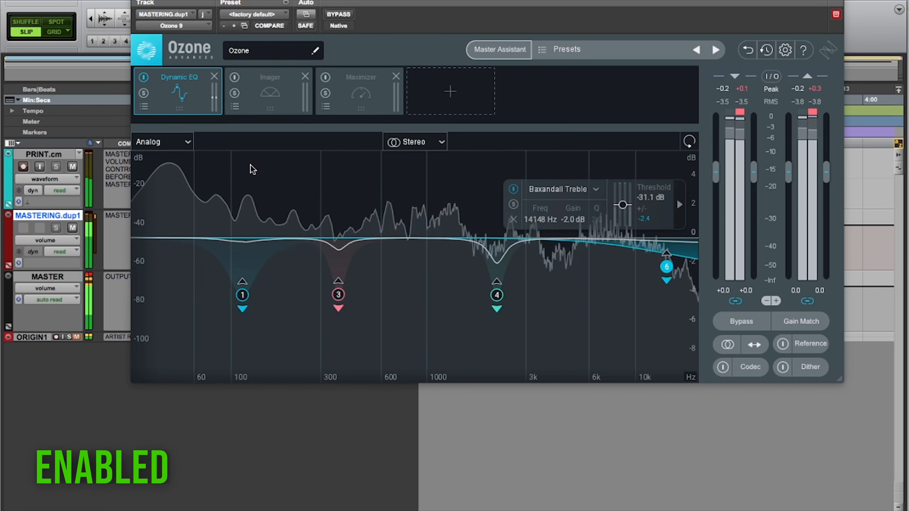
pyautogui.press('space')
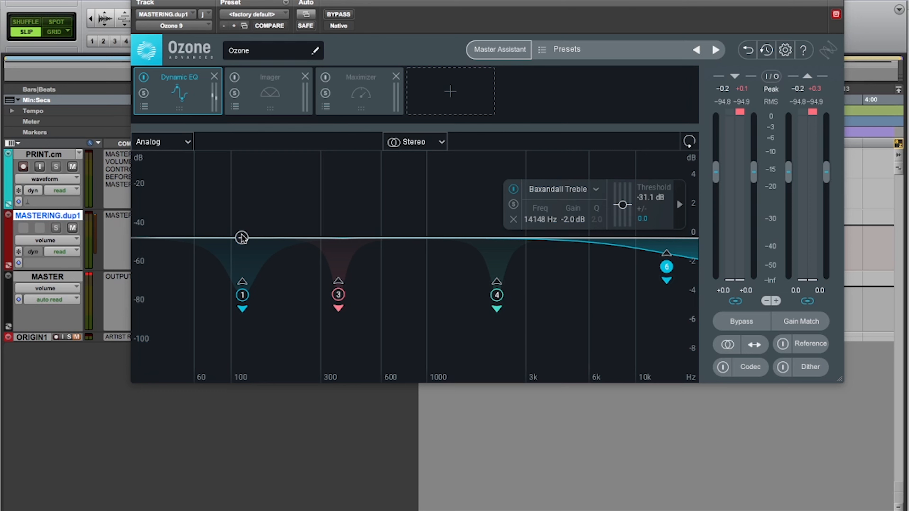
# Step: Show Ozone's Imager module, review its band crossovers and stereo widths, bypass it, and re-enable it during playback to compare
pyautogui.click(265, 94)
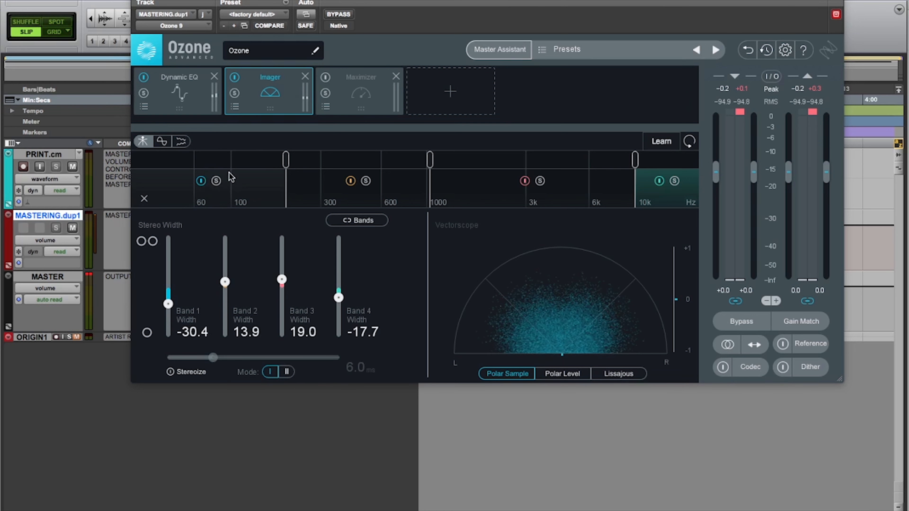
pyautogui.moveTo(292, 162)
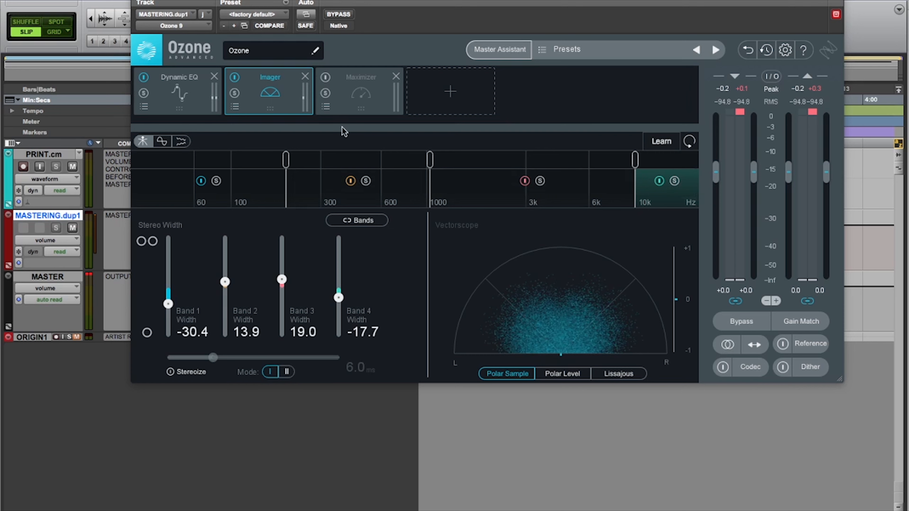
pyautogui.click(234, 77)
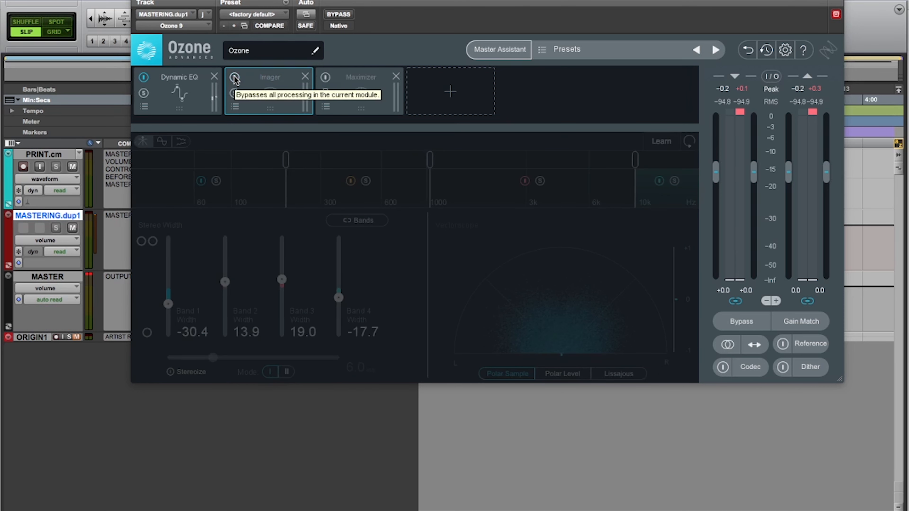
pyautogui.click(234, 78)
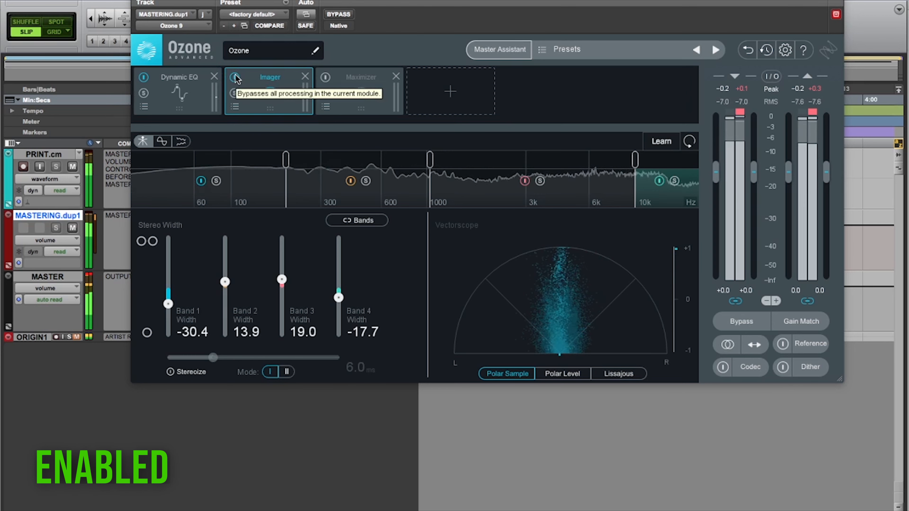